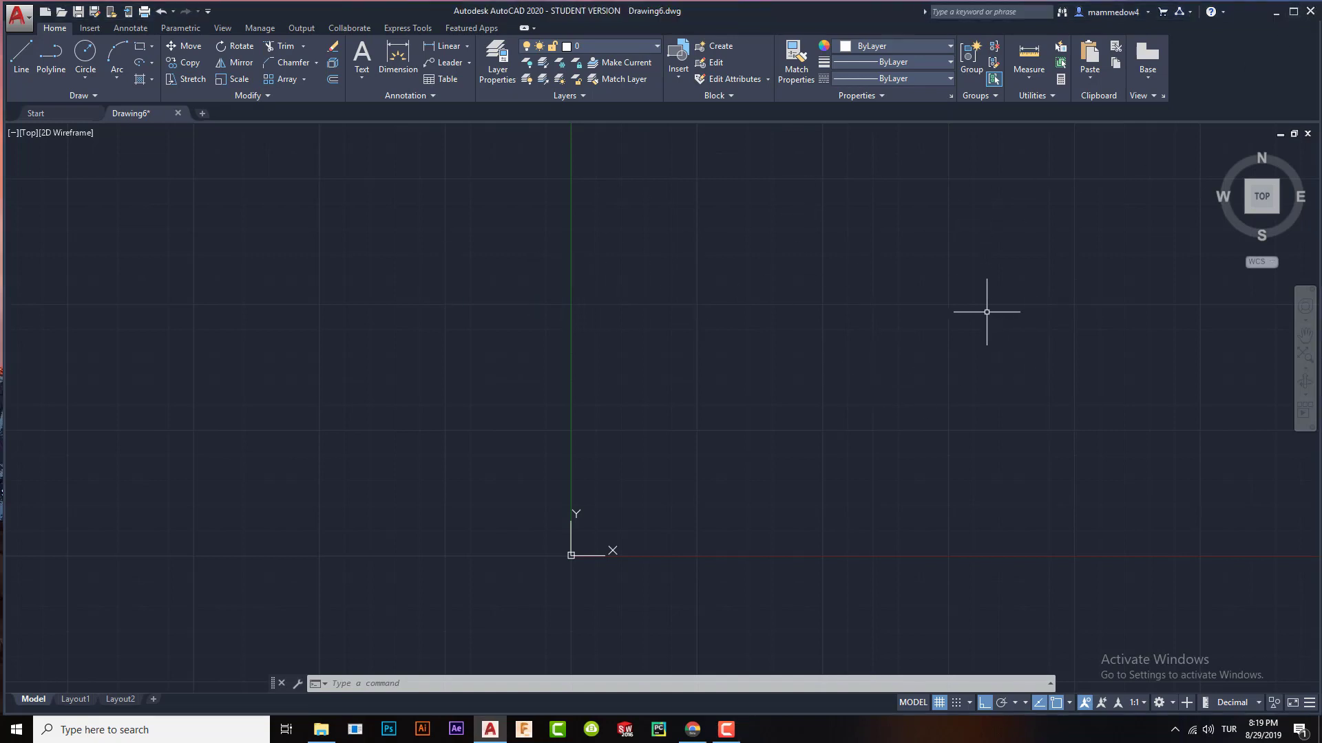
Draw a rectangle from the origin 0,0, 200 units wide and 100 units high.
{"action": "mouse_move", "coordinate": [989, 307]}
{"action": "middle_mouse_down"}
{"action": "mouse_move", "coordinate": [747, 341]}
{"action": "mouse_move", "coordinate": [652, 334]}
{"action": "middle_mouse_up"}
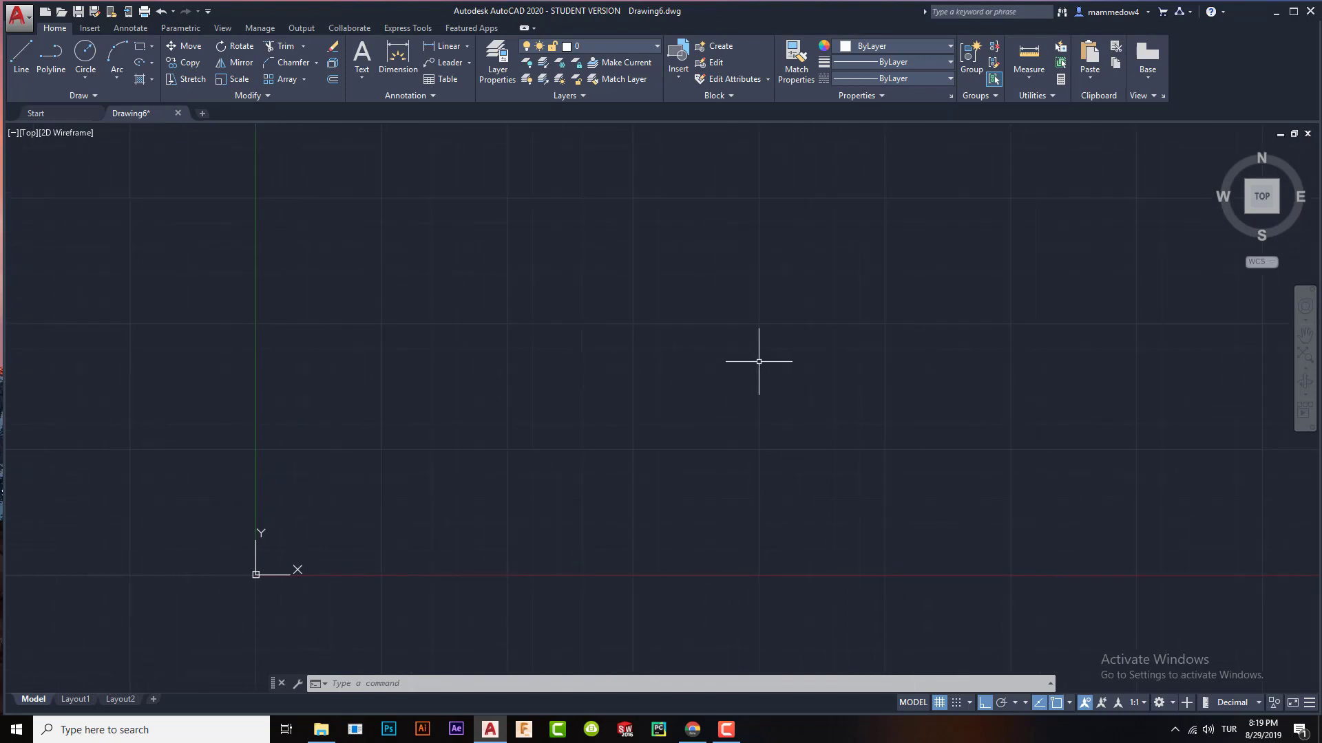
{"action": "mouse_move", "coordinate": [762, 357]}
{"action": "middle_mouse_down"}
{"action": "mouse_move", "coordinate": [628, 357]}
{"action": "mouse_move", "coordinate": [669, 397]}
{"action": "middle_mouse_up"}
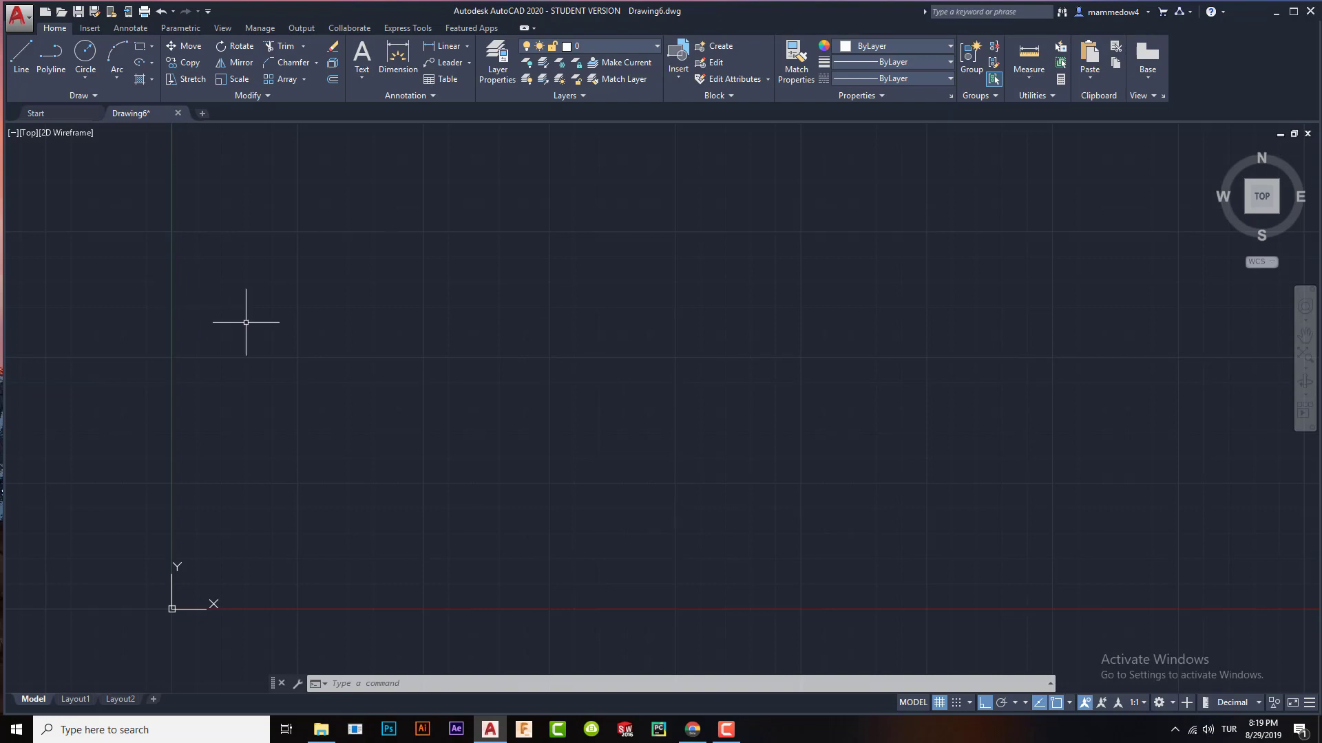
{"action": "left_click", "coordinate": [140, 46]}
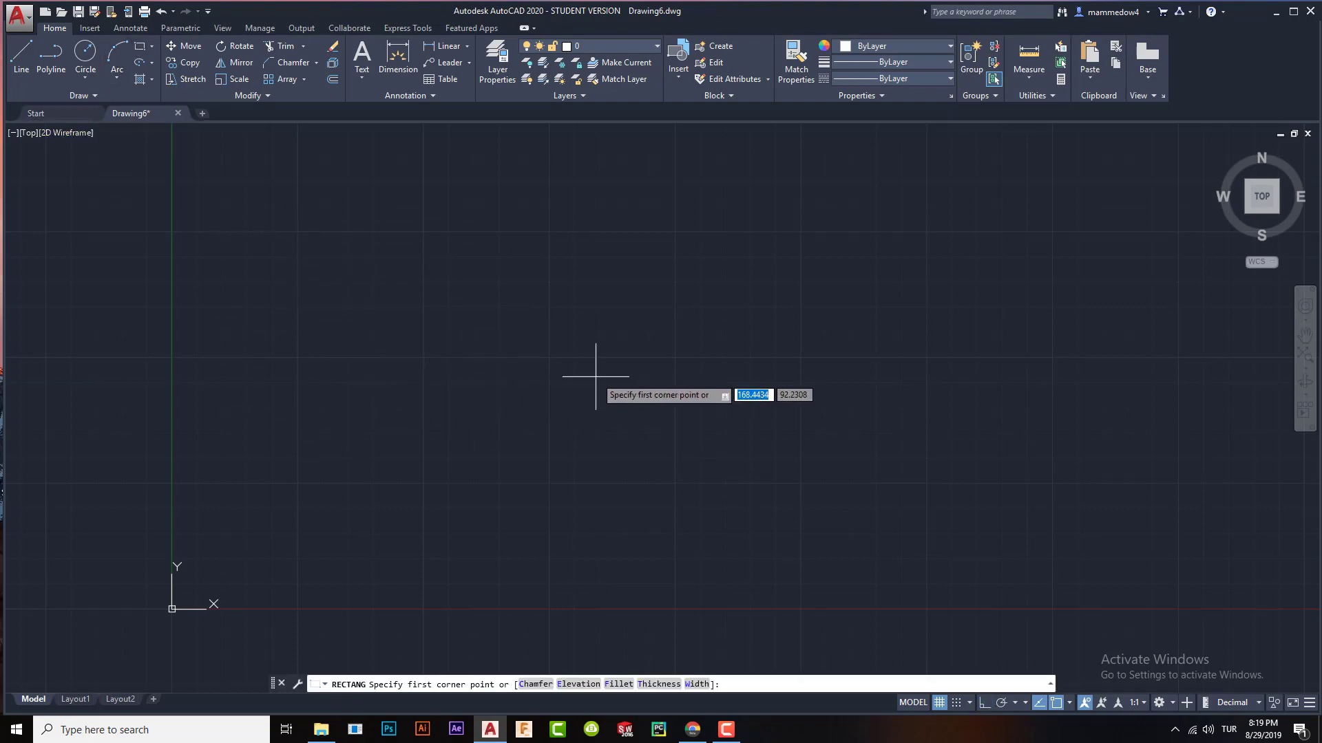
{"action": "type", "text": "0,0"}
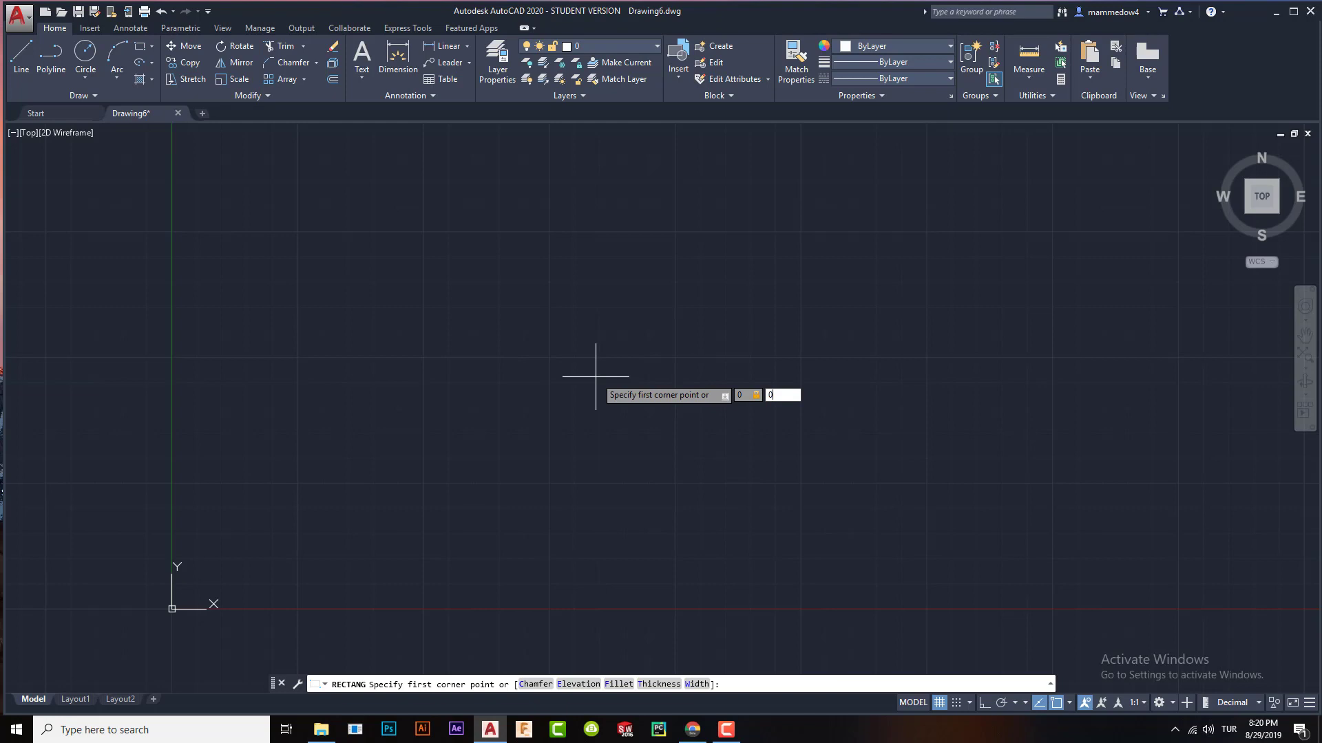
{"action": "key", "text": "Return"}
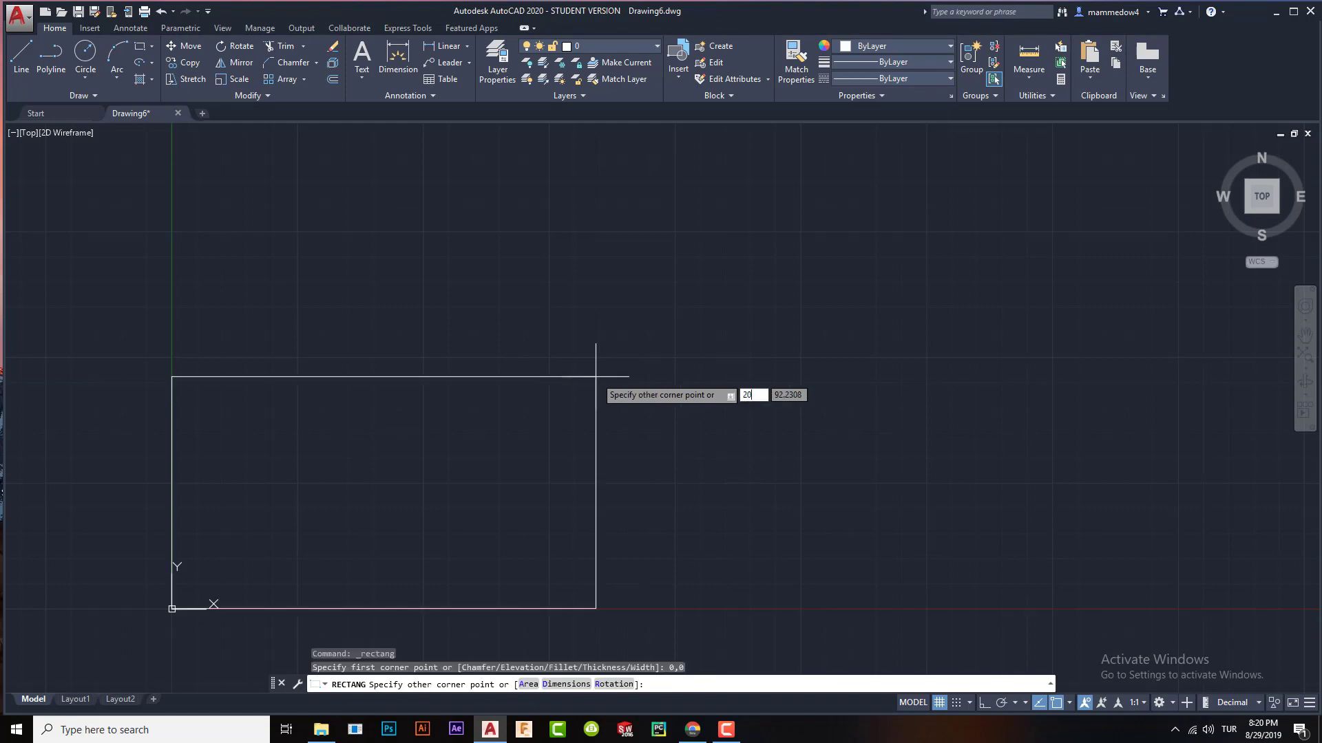
{"action": "key", "text": "Tab"}
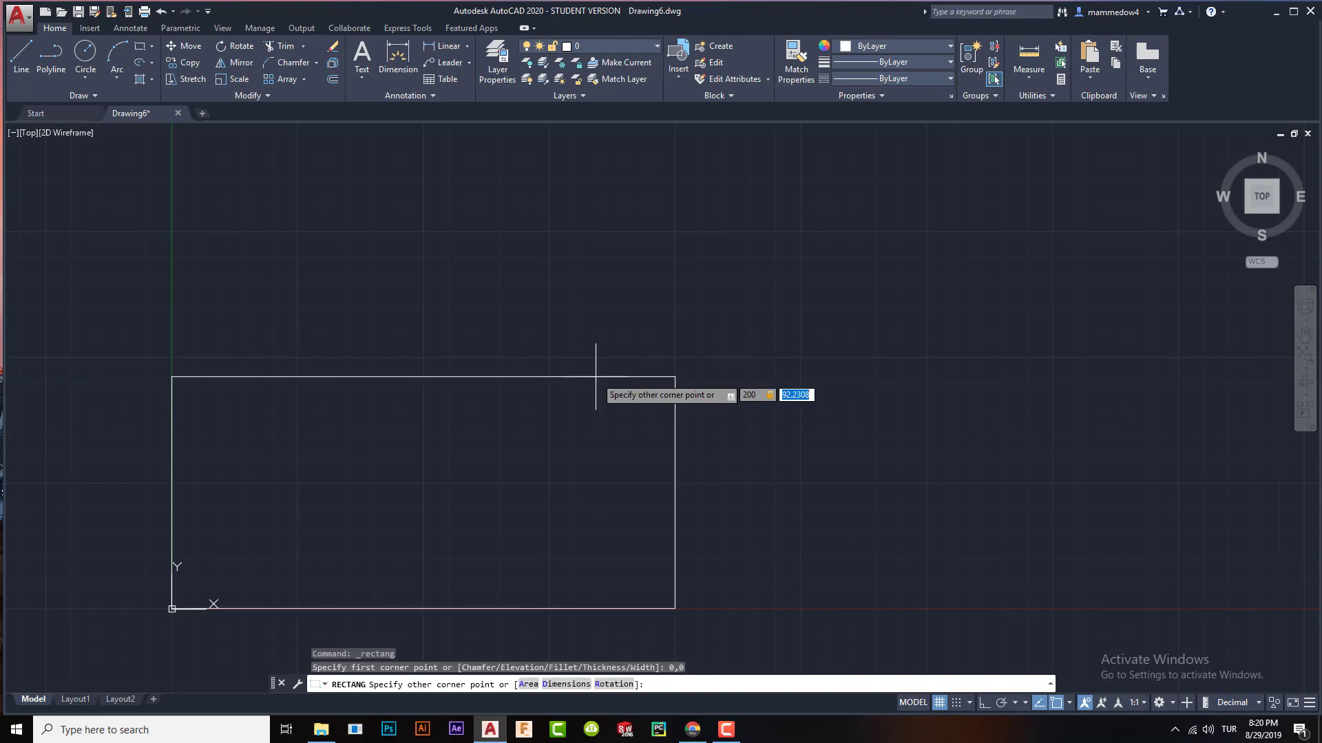
{"action": "key", "text": "Return"}
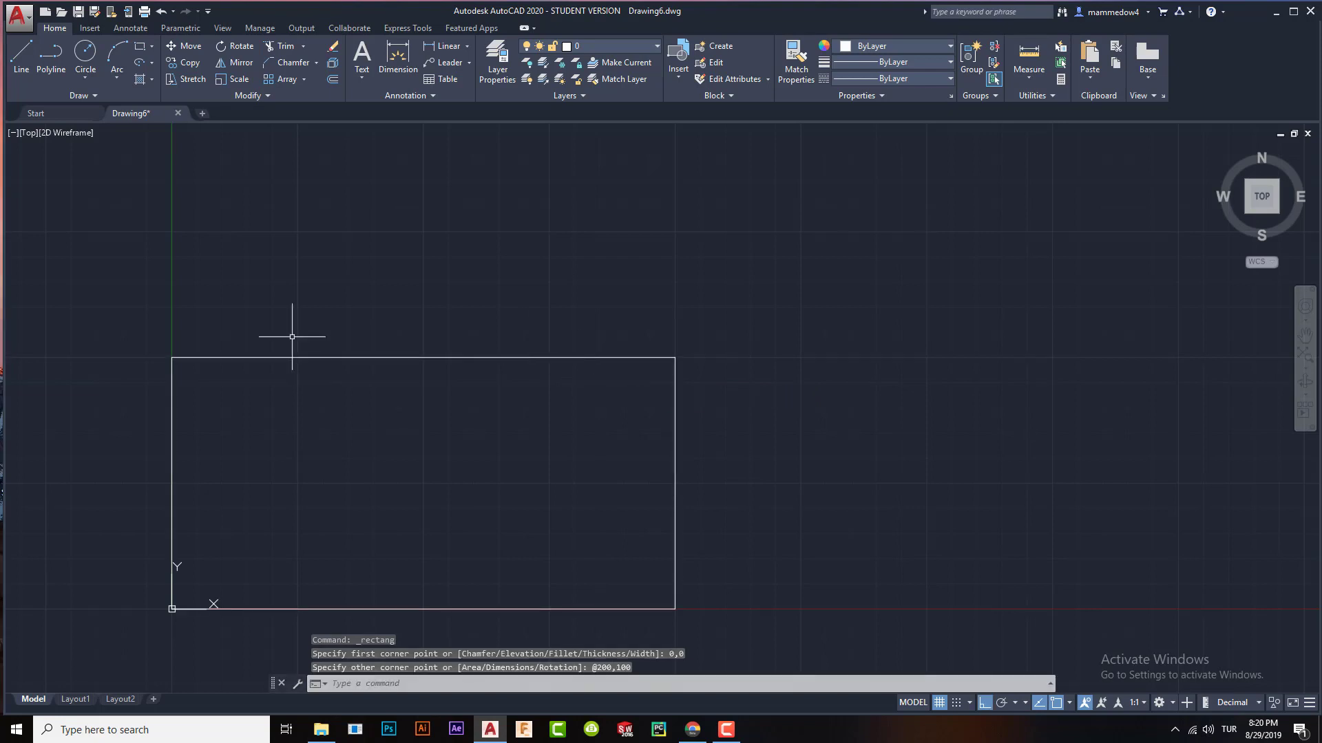
Draw a circle of radius 25 in the empty space above and to the right of the rectangle.
{"action": "type", "text": "c"}
{"action": "key", "text": "Return"}
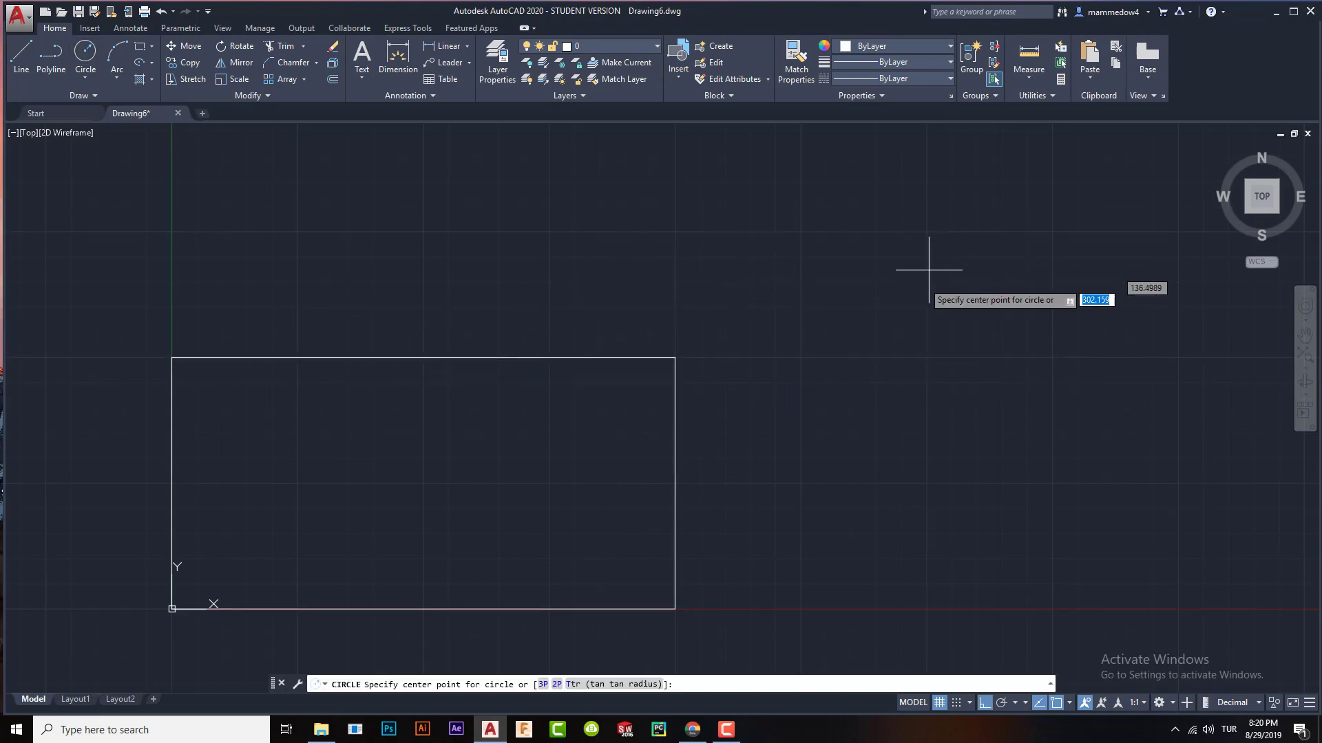
{"action": "left_click", "coordinate": [901, 330]}
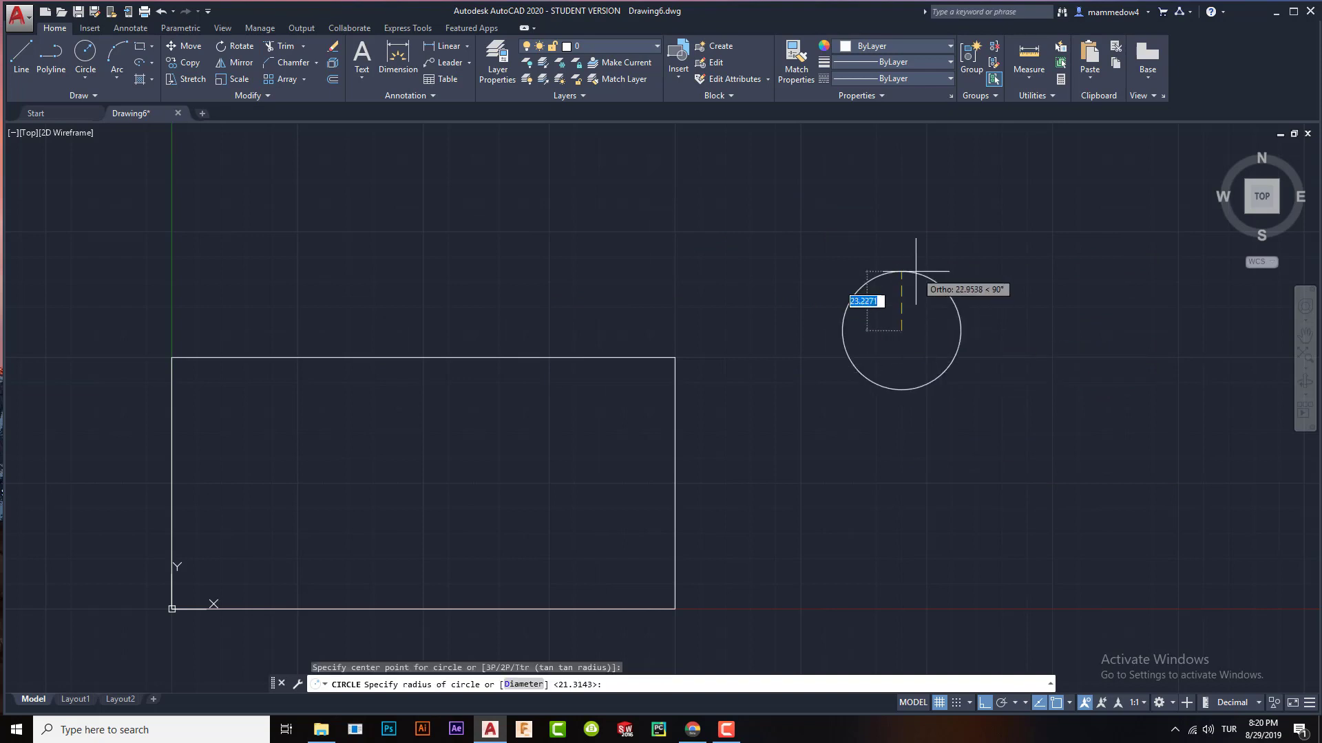
{"action": "type", "text": "25"}
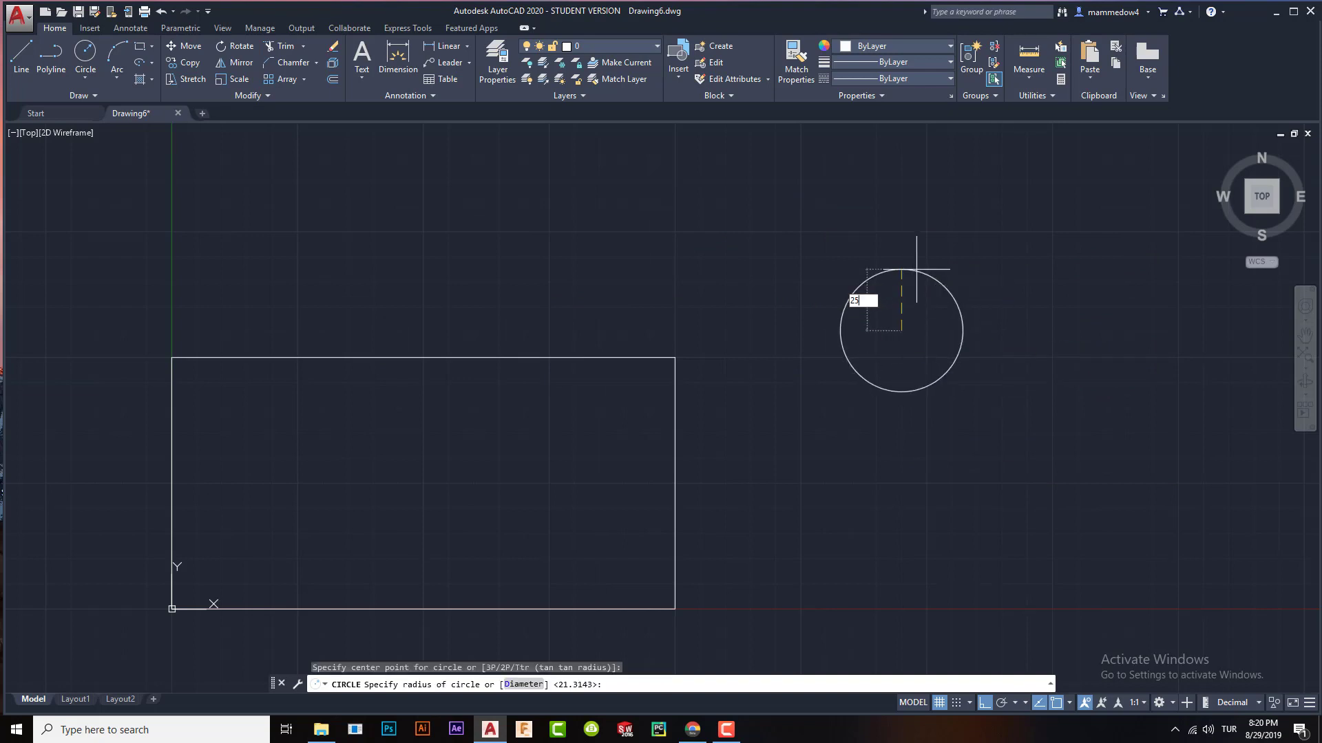
{"action": "key", "text": "Return"}
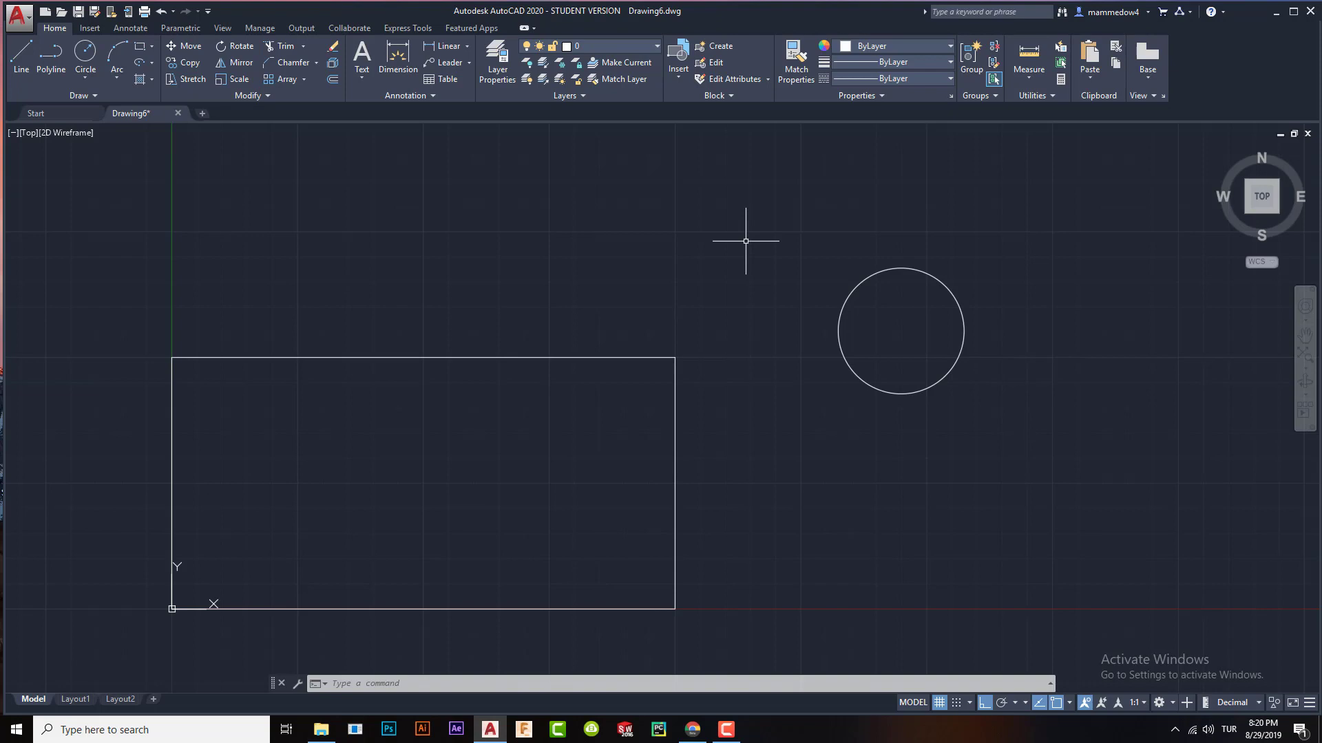
Turn off Ortho mode while trying to move the circle by its left quadrant.
{"action": "type", "text": "m"}
{"action": "key", "text": "Return"}
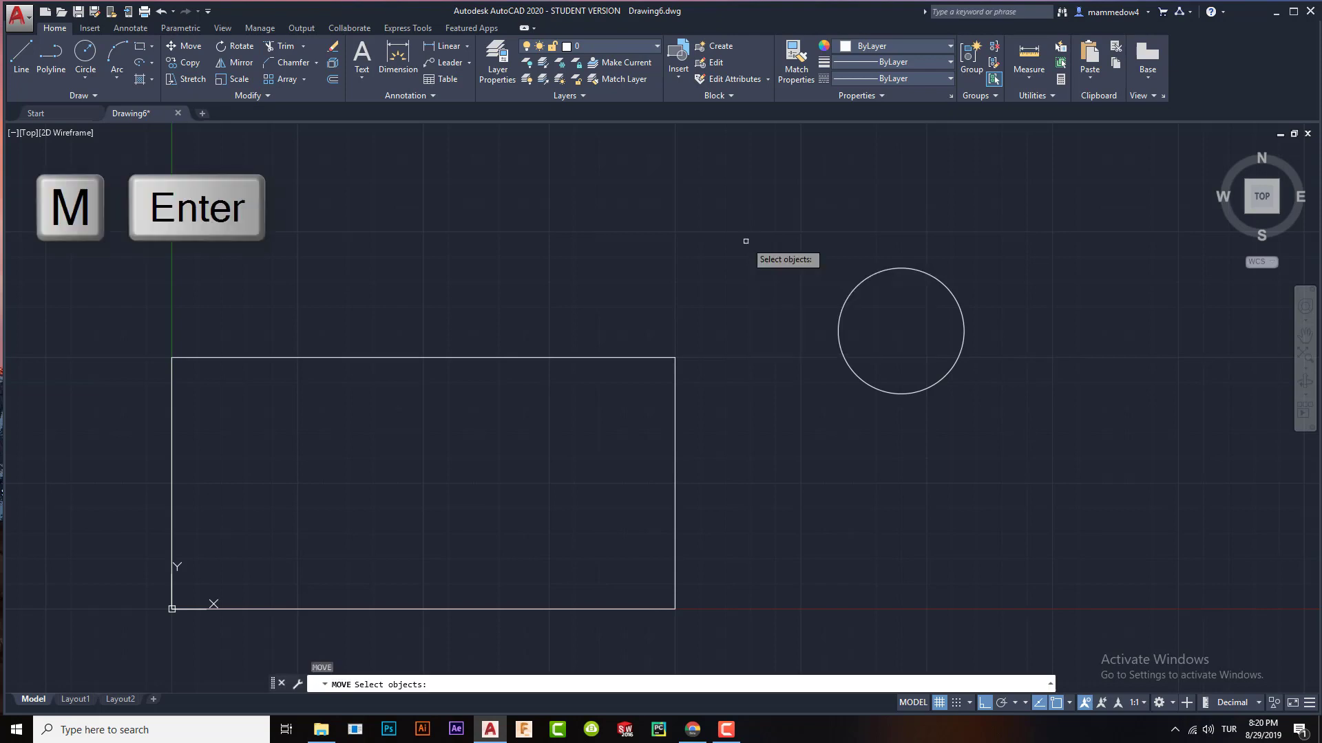
{"action": "left_click", "coordinate": [871, 276]}
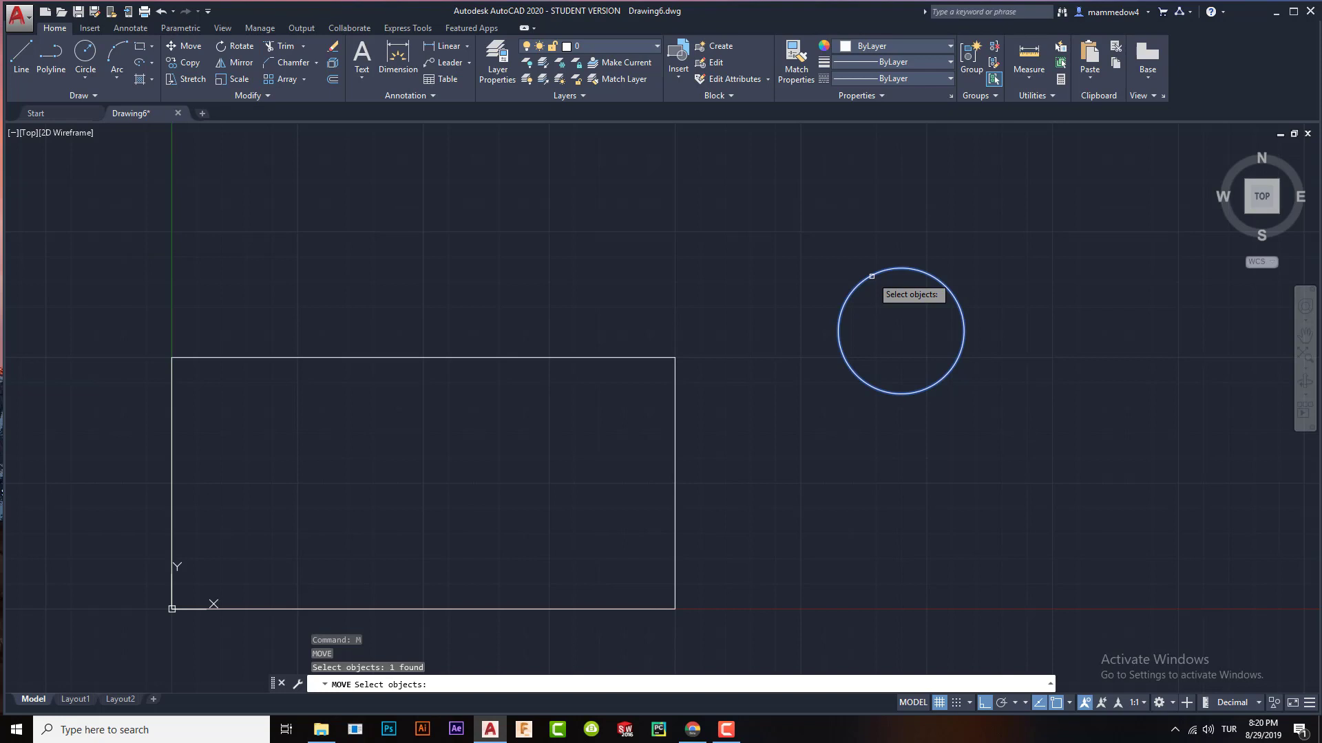
{"action": "key", "text": "Return"}
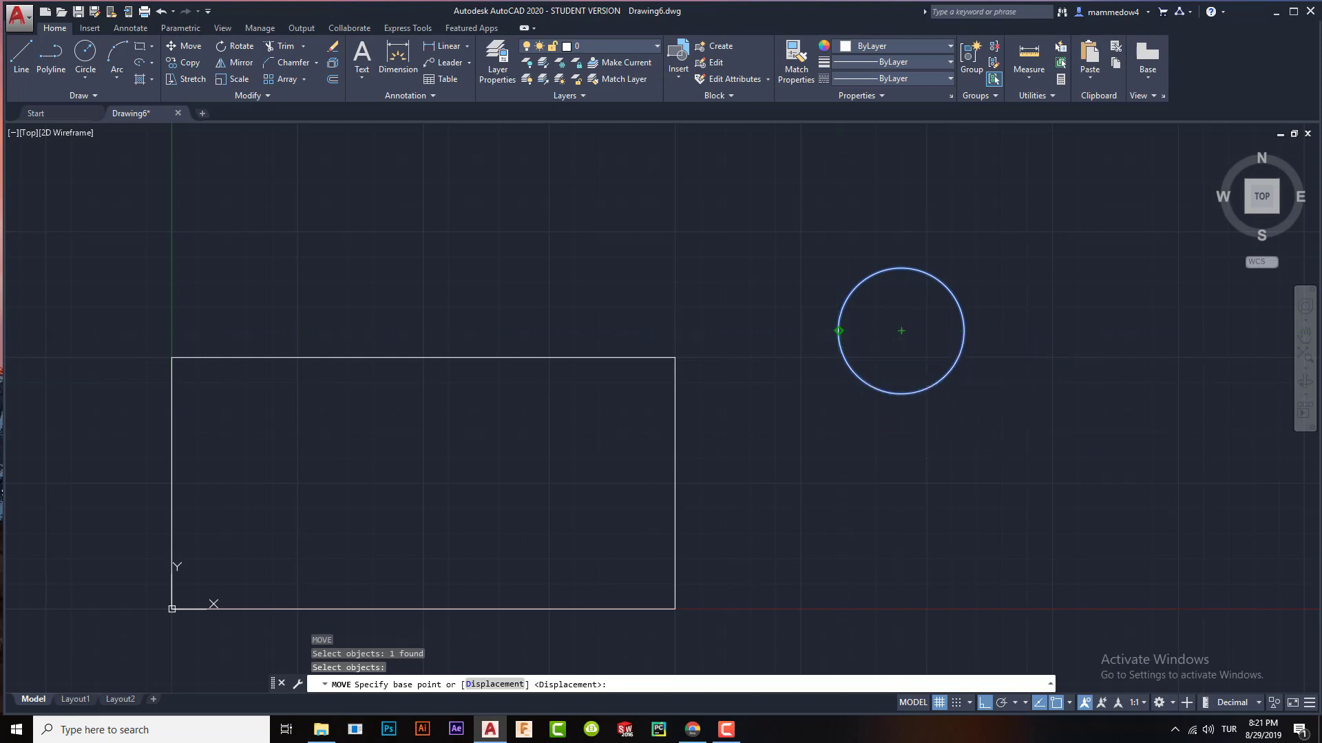
{"action": "left_click", "coordinate": [838, 331]}
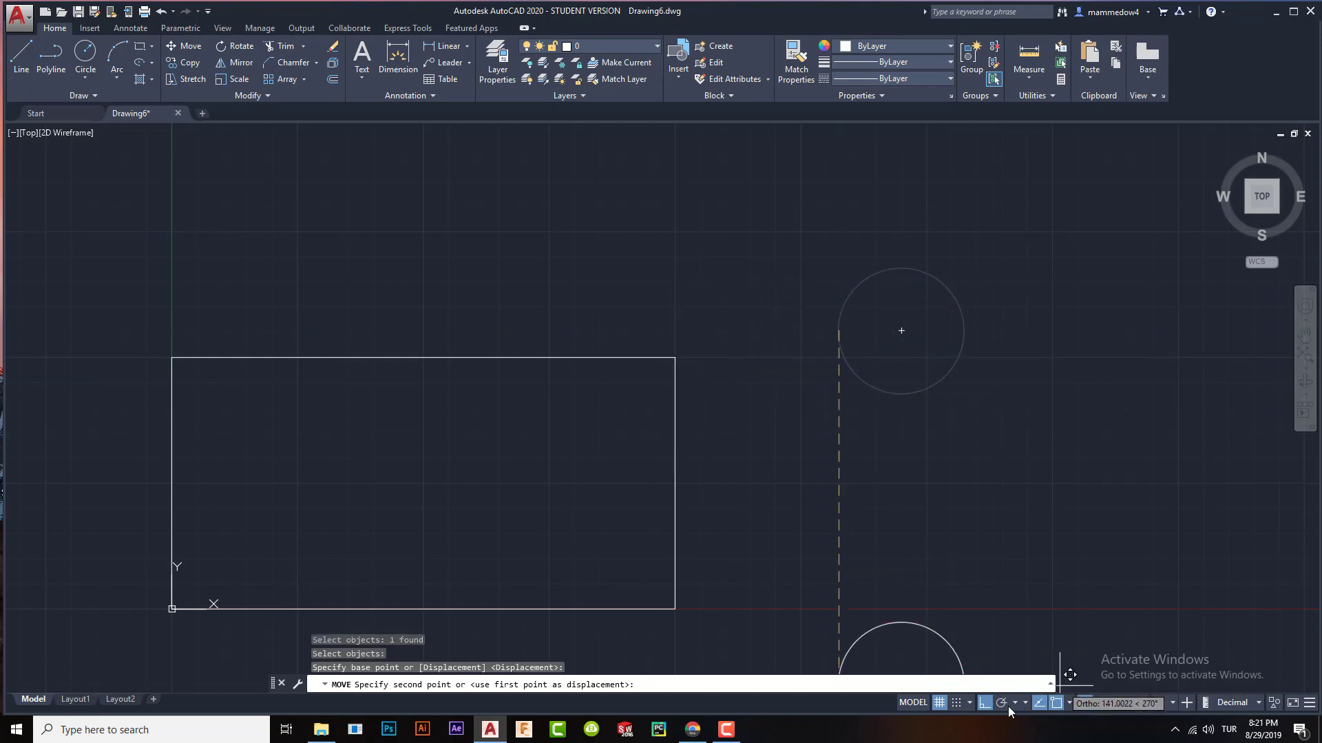
{"action": "left_click", "coordinate": [984, 702]}
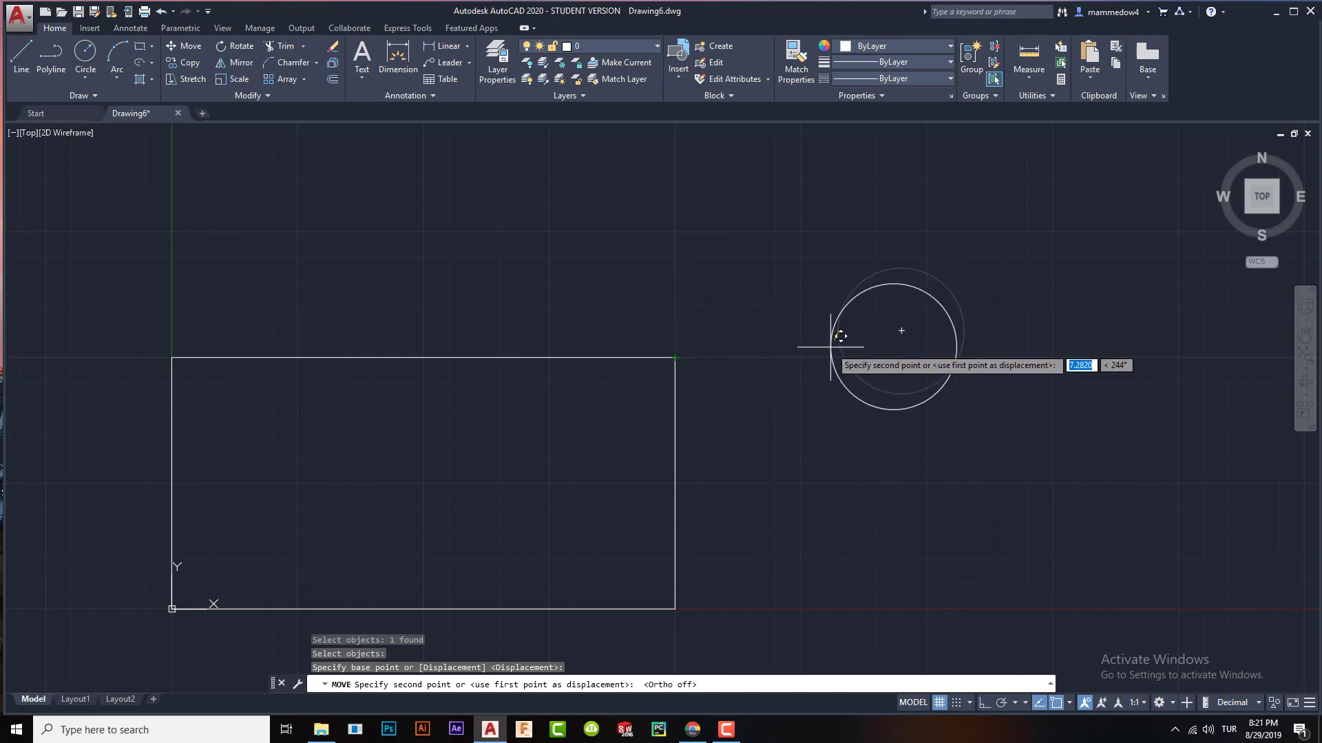
{"action": "key", "text": "Escape"}
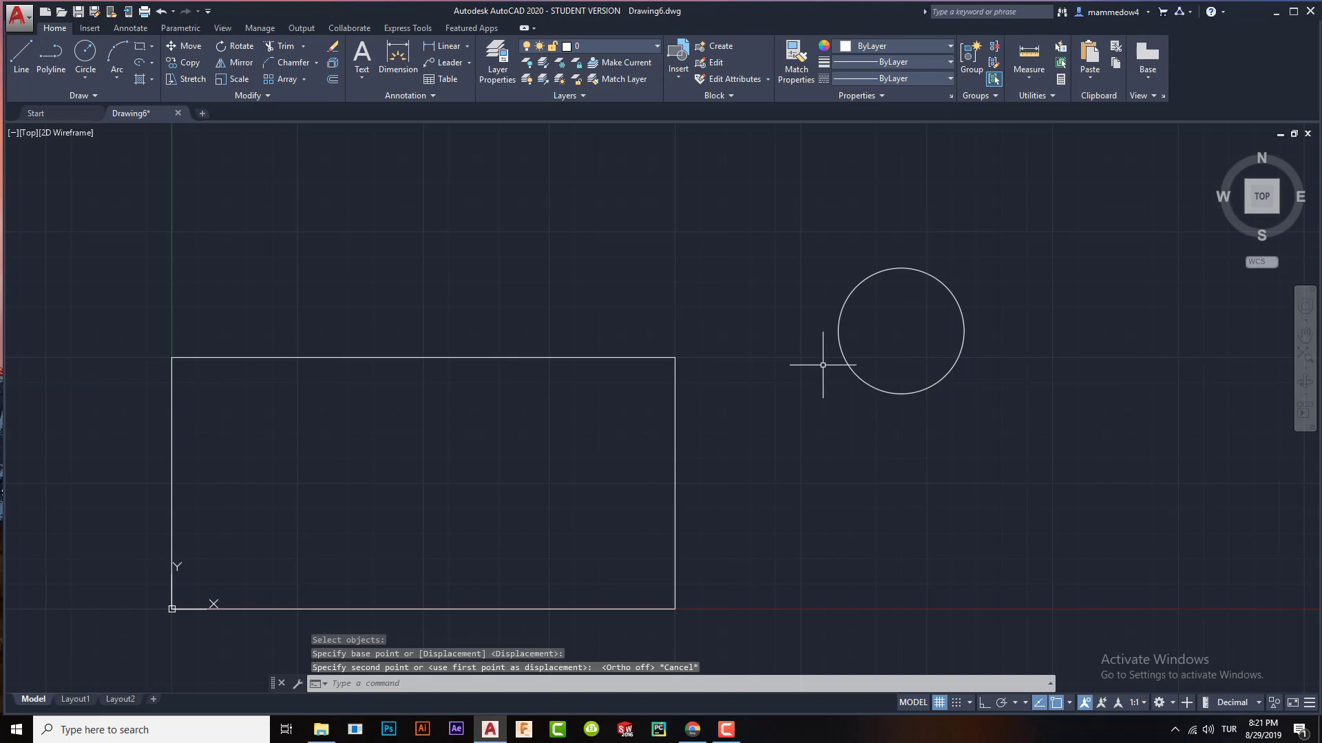
Move the circle by its center onto the rectangle's upper-right corner.
{"action": "key", "text": "Return"}
{"action": "left_click", "coordinate": [844, 363]}
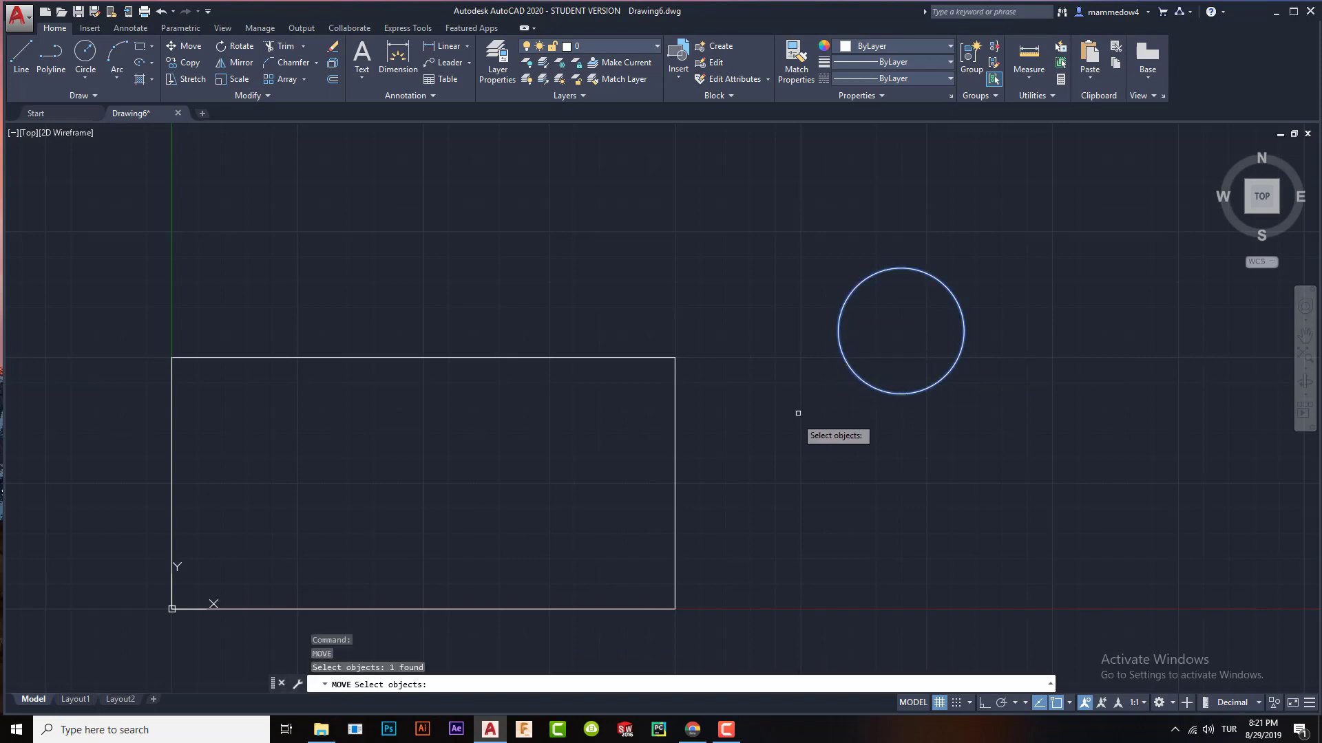
{"action": "key", "text": "Return"}
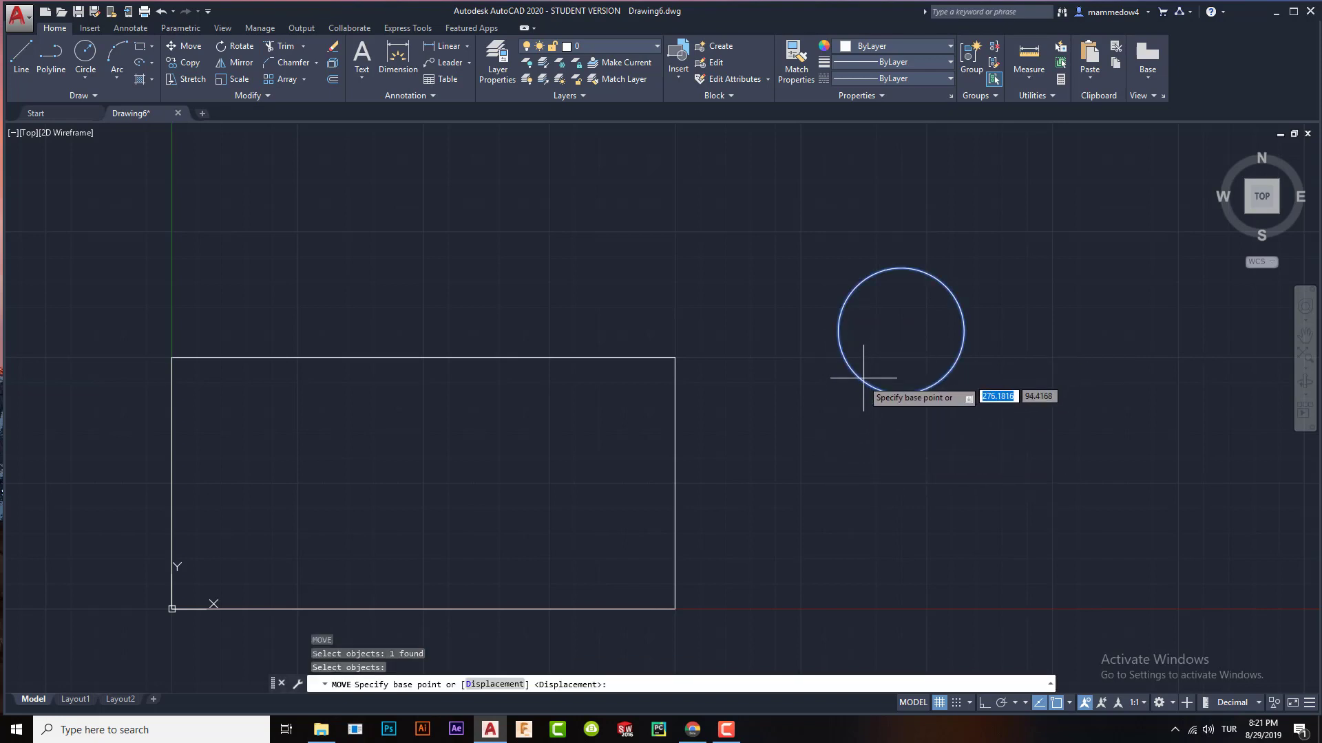
{"action": "left_click", "coordinate": [901, 331]}
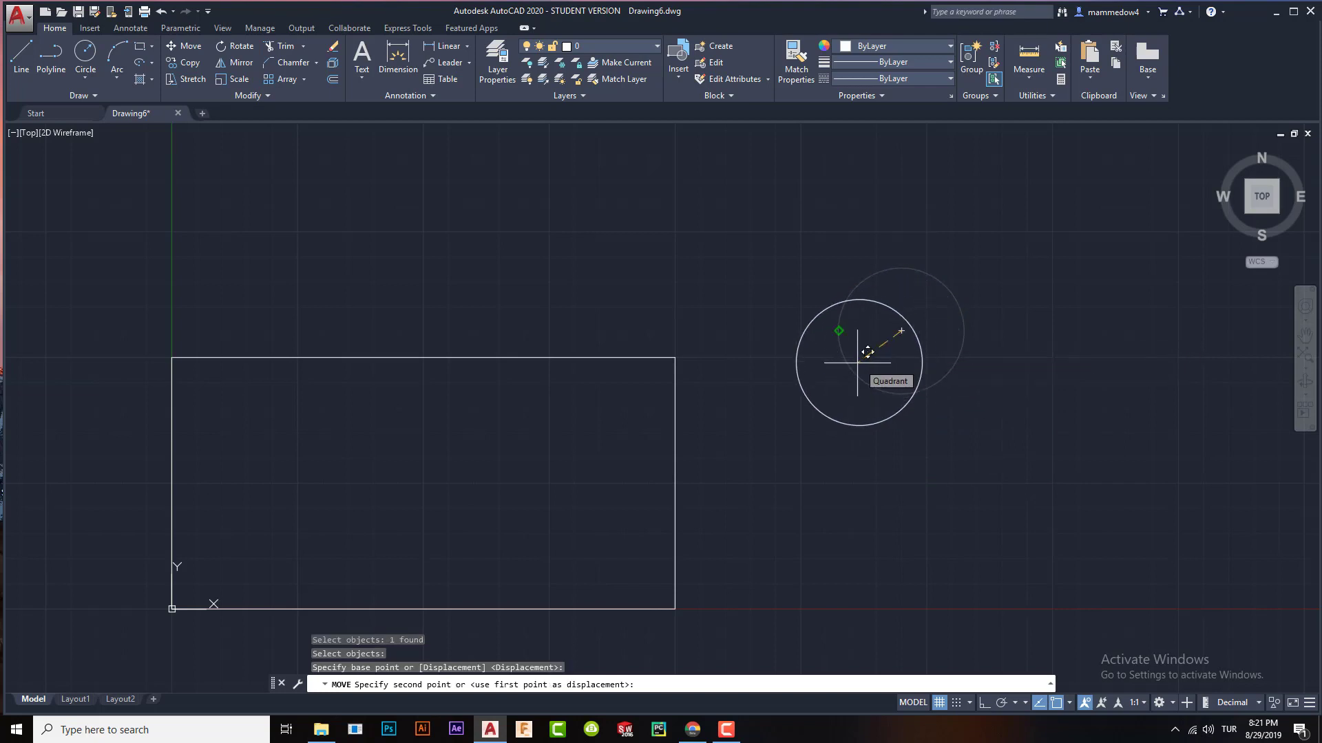
{"action": "left_click", "coordinate": [679, 346]}
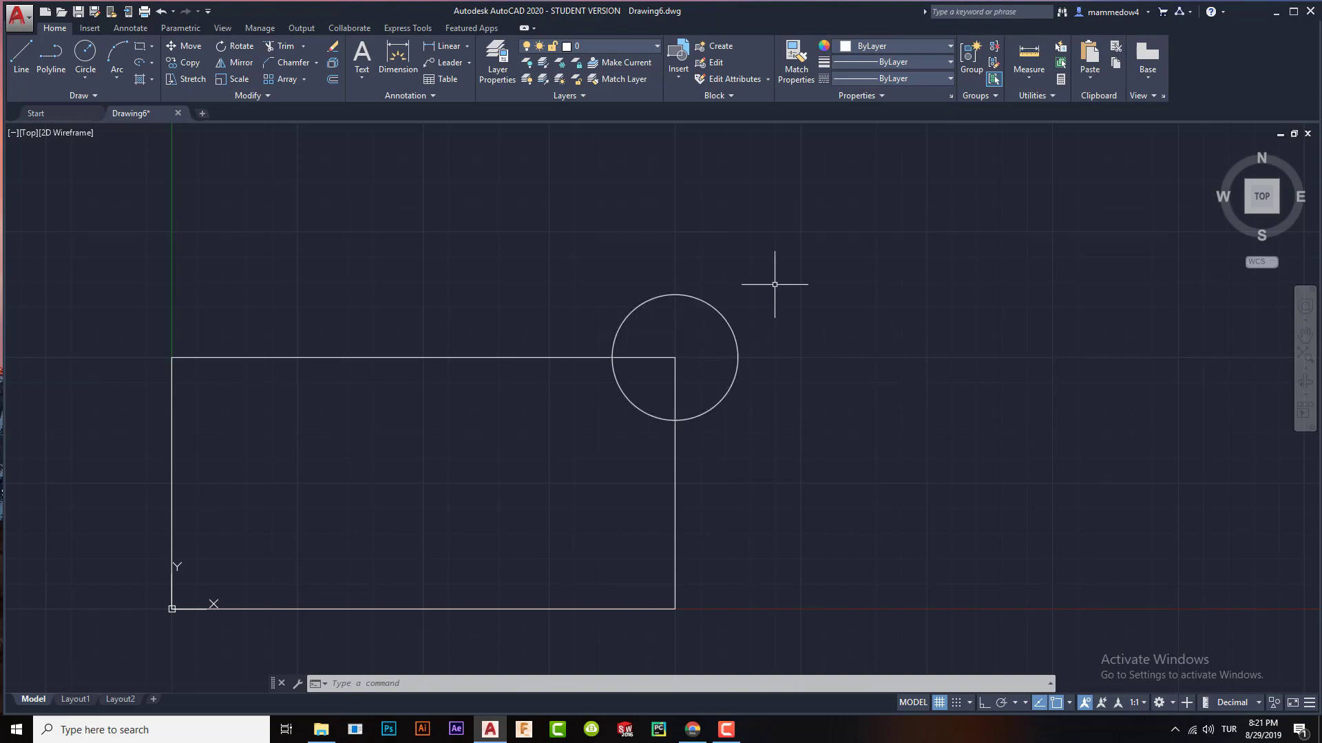
Move the circle by its right quadrant to the empty area above and to the right of the rectangle.
{"action": "type", "text": "m"}
{"action": "key", "text": "Return"}
{"action": "left_click", "coordinate": [736, 343]}
{"action": "key", "text": "Return"}
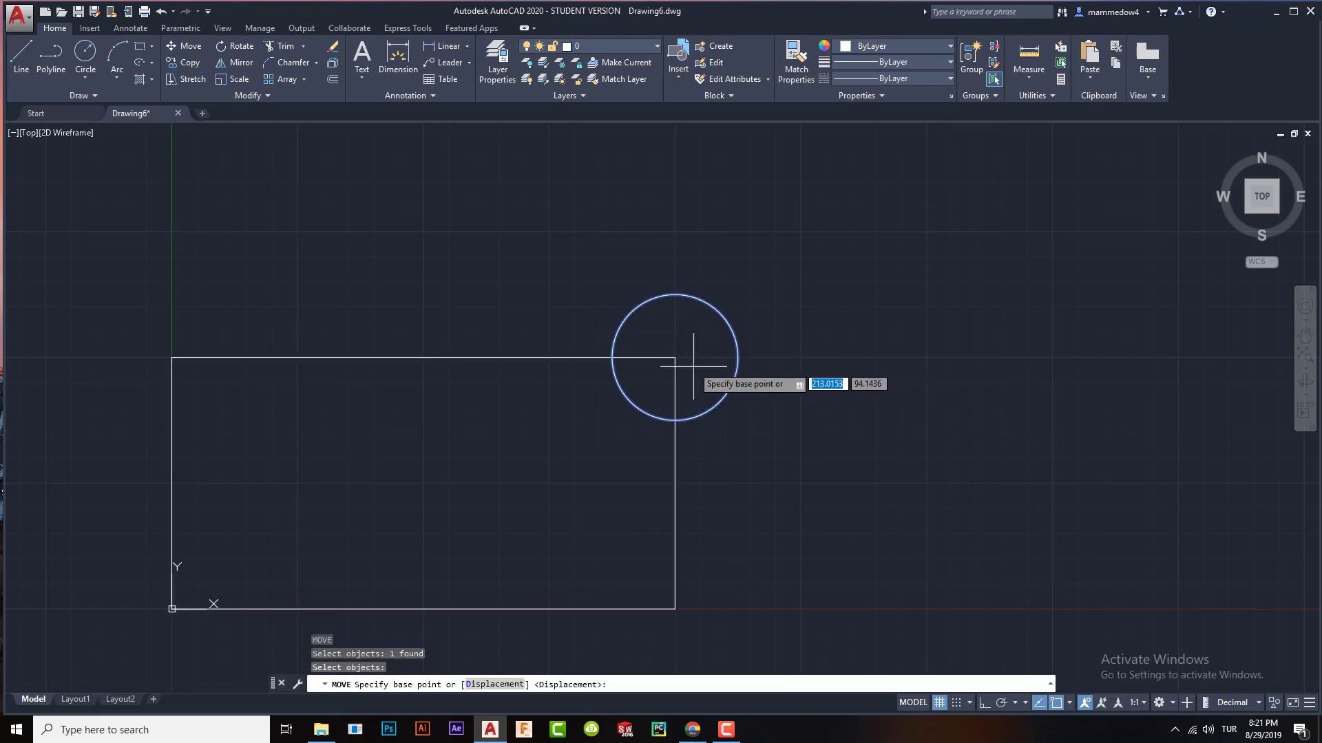
{"action": "left_click", "coordinate": [738, 357]}
{"action": "left_click", "coordinate": [1007, 224]}
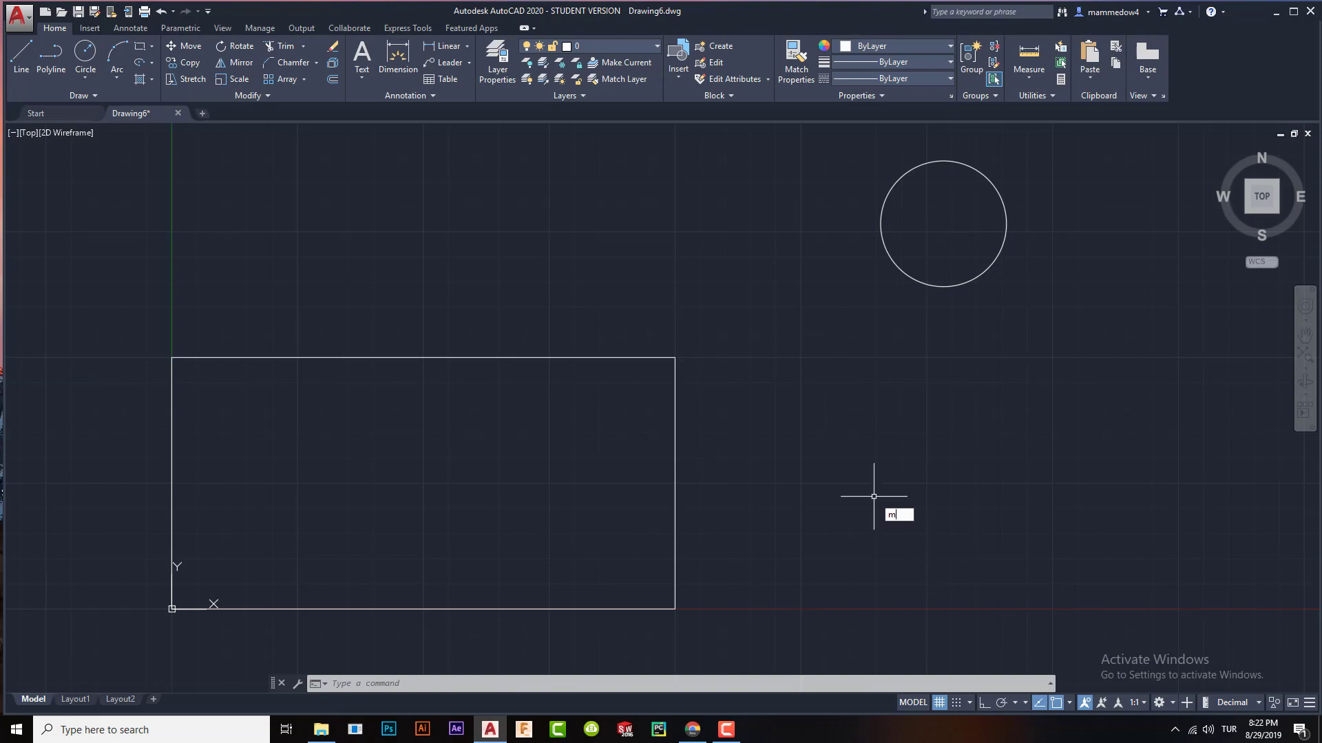
Turn on Ortho mode while trying to move the circle by its center.
{"action": "key", "text": "Return"}
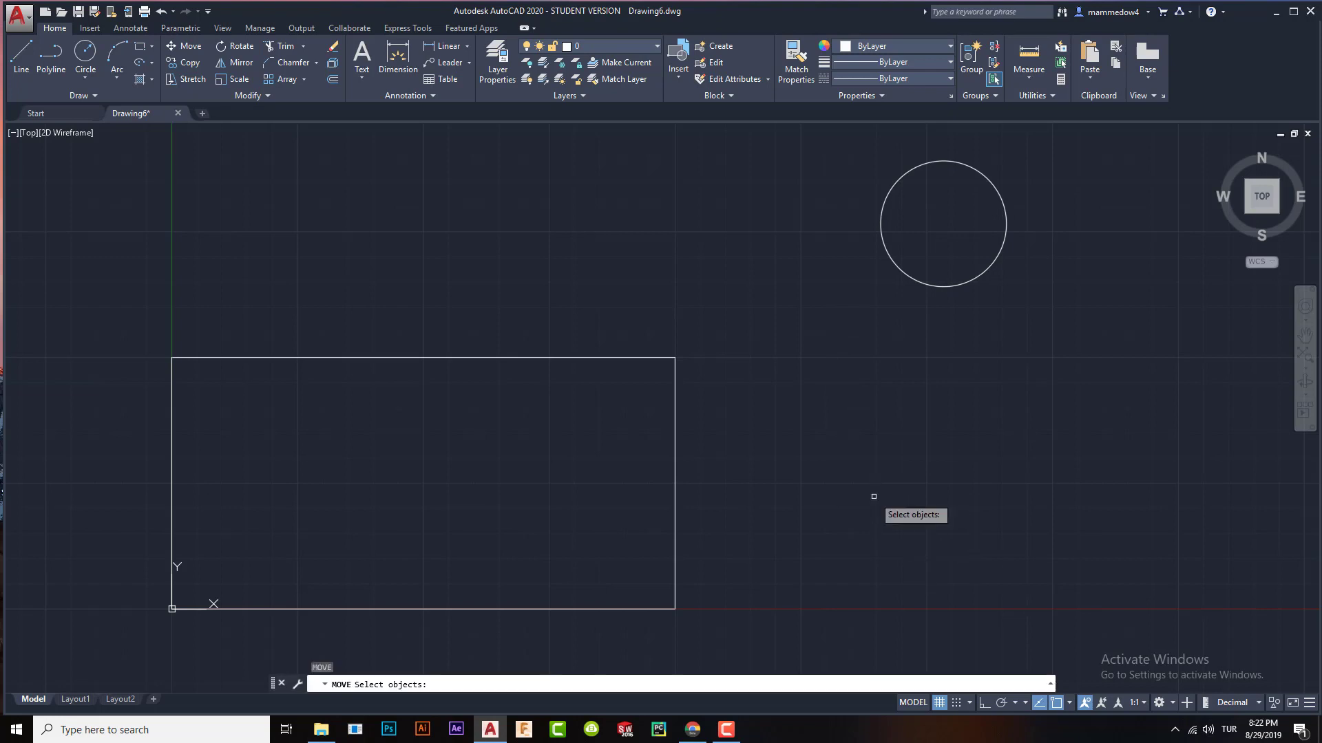
{"action": "left_click", "coordinate": [926, 285]}
{"action": "key", "text": "Return"}
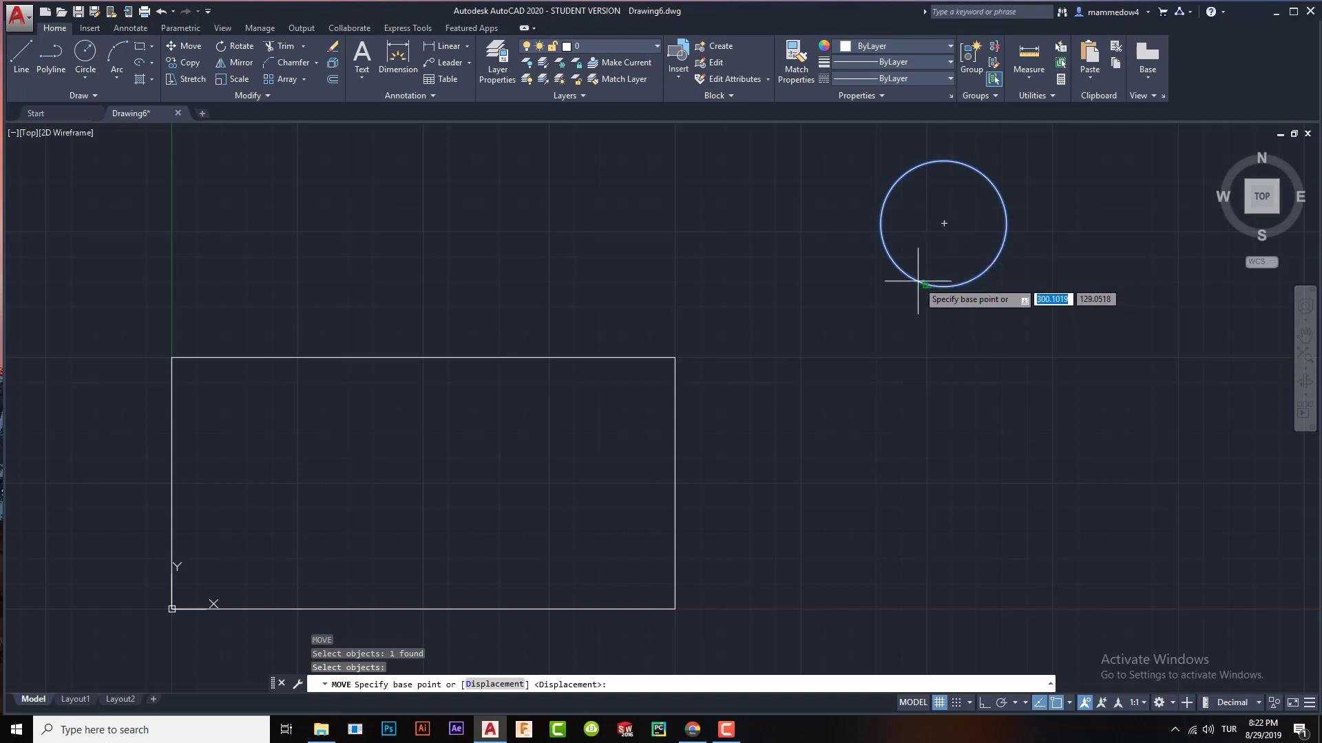
{"action": "left_click", "coordinate": [943, 223]}
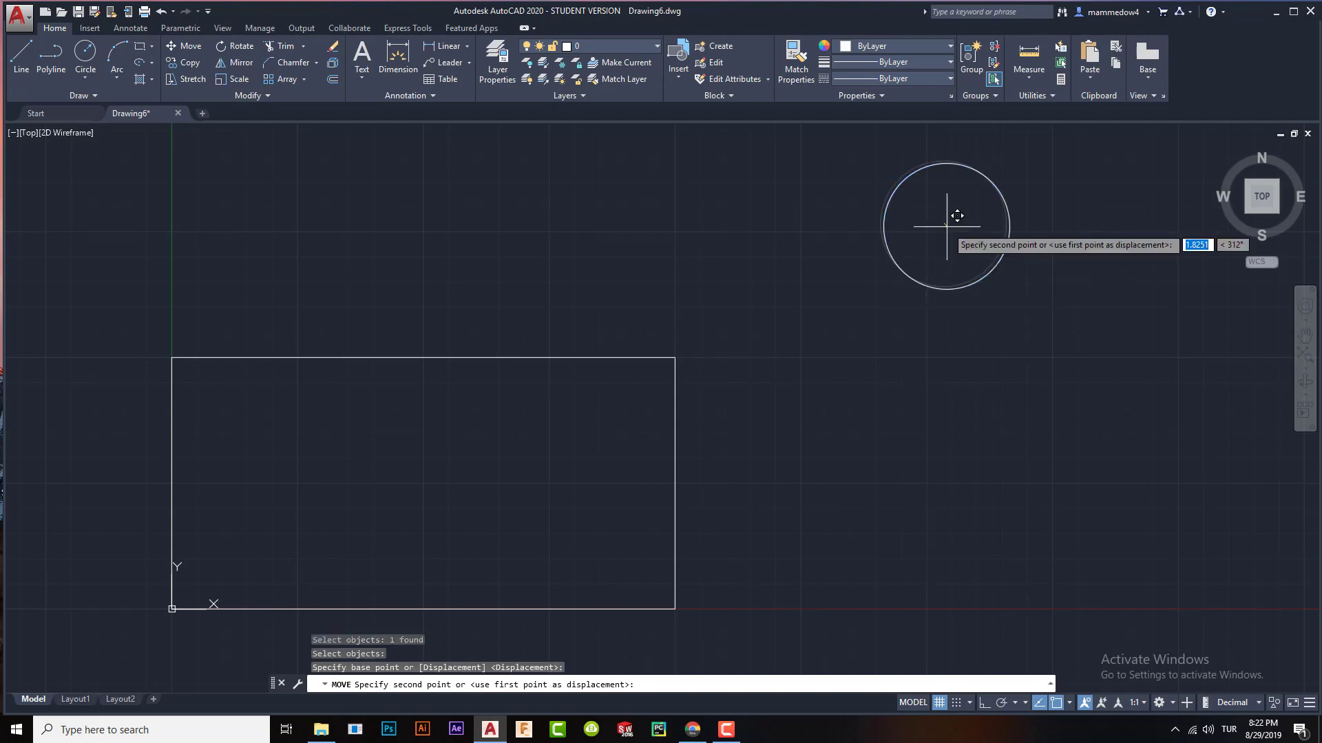
{"action": "left_click", "coordinate": [983, 704]}
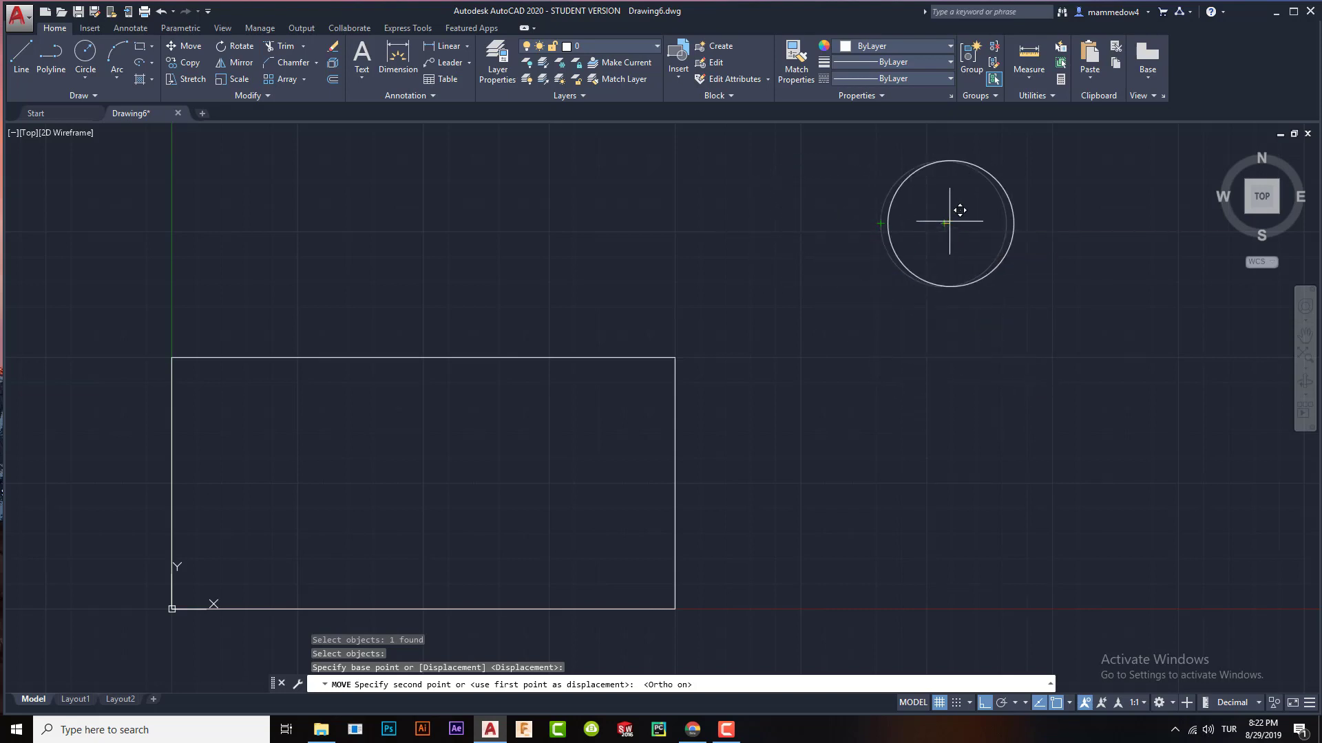
{"action": "key", "text": "Escape"}
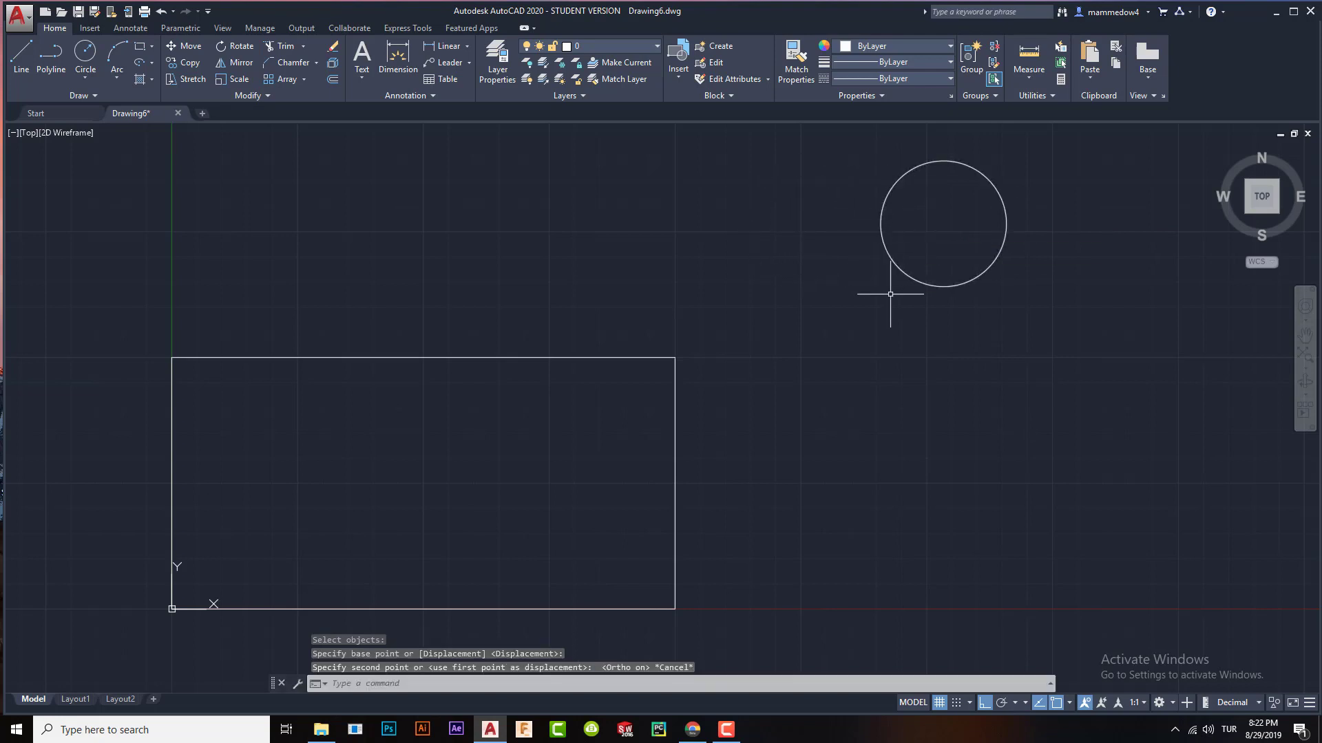
{"action": "key", "text": "Return"}
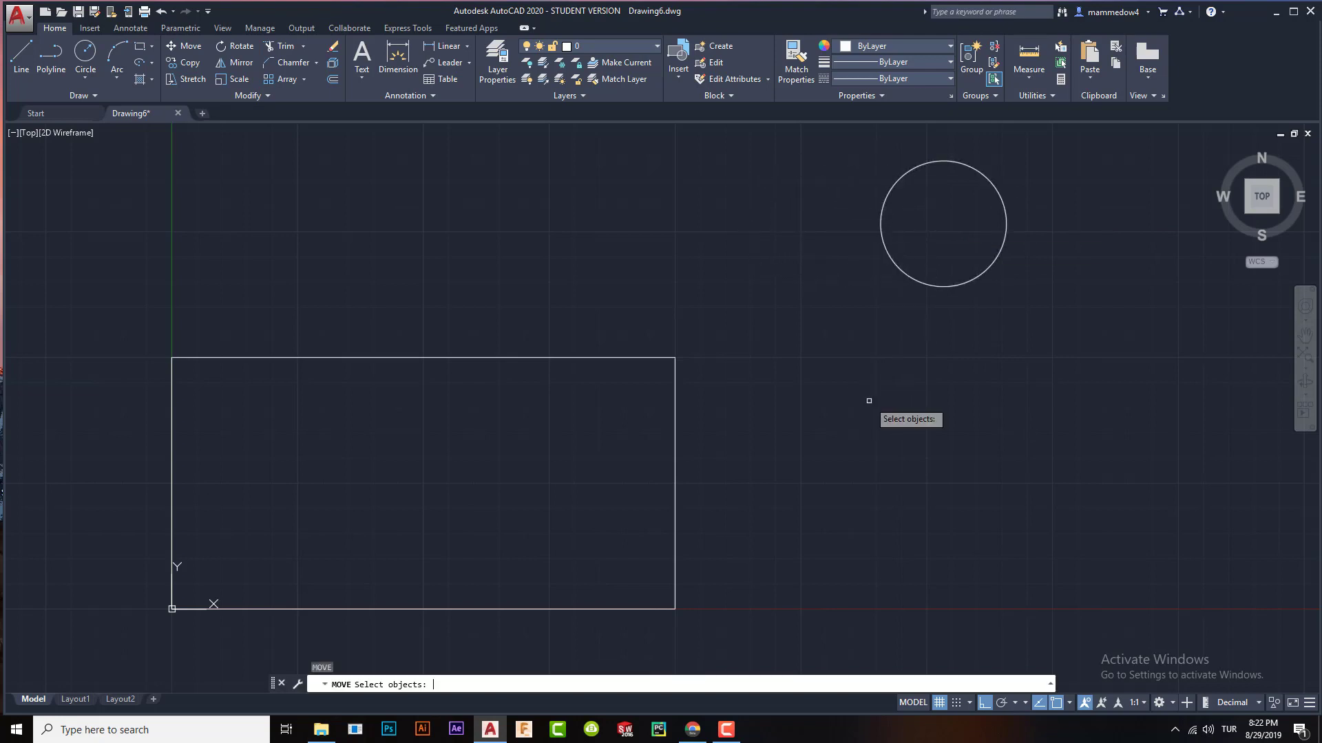
{"action": "left_click", "coordinate": [904, 277]}
{"action": "left_click", "coordinate": [910, 282]}
{"action": "left_click", "coordinate": [903, 275]}
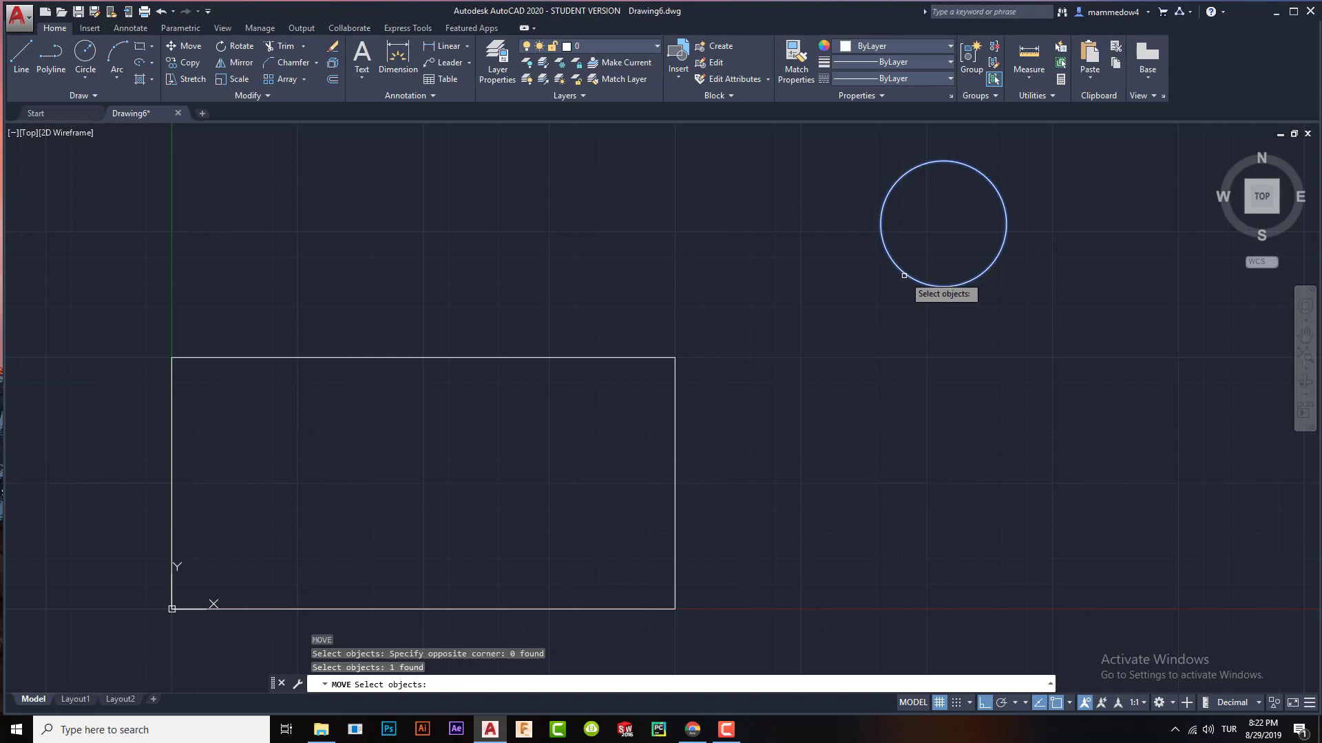
{"action": "key", "text": "Return"}
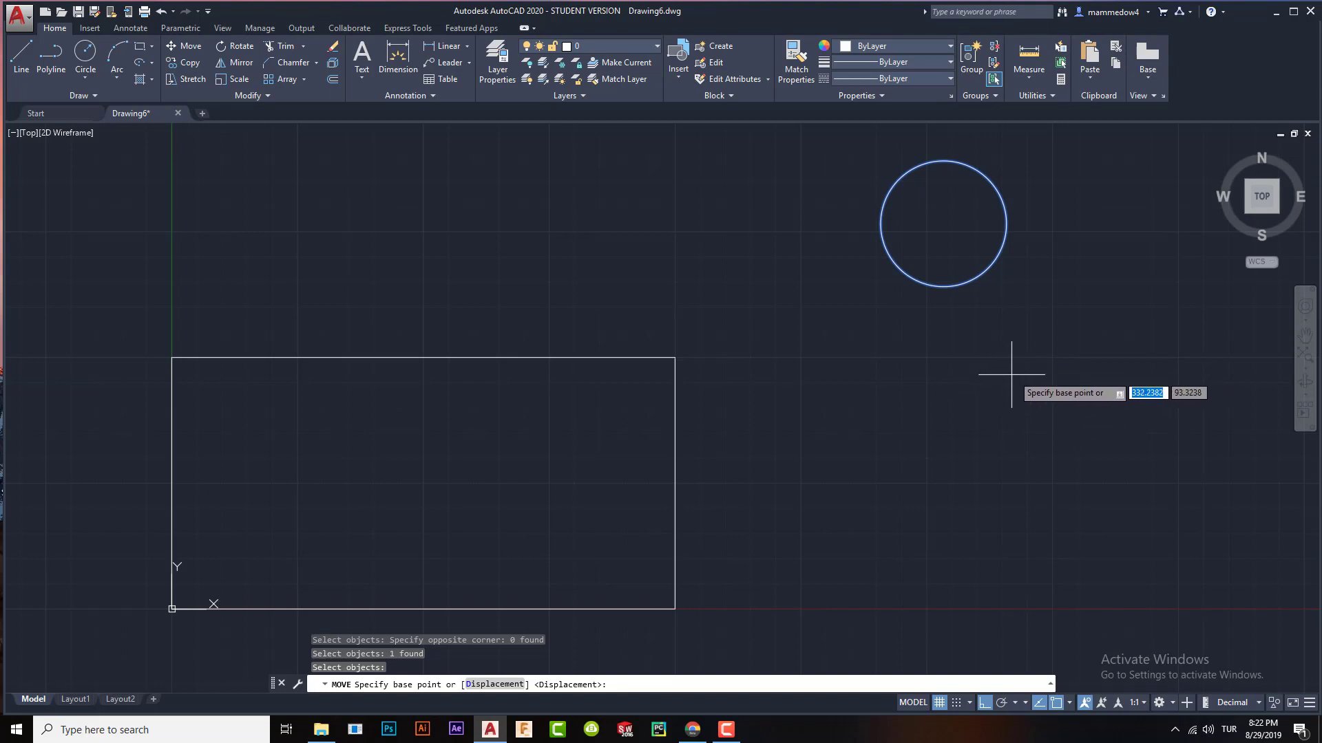
{"action": "left_click", "coordinate": [1044, 385]}
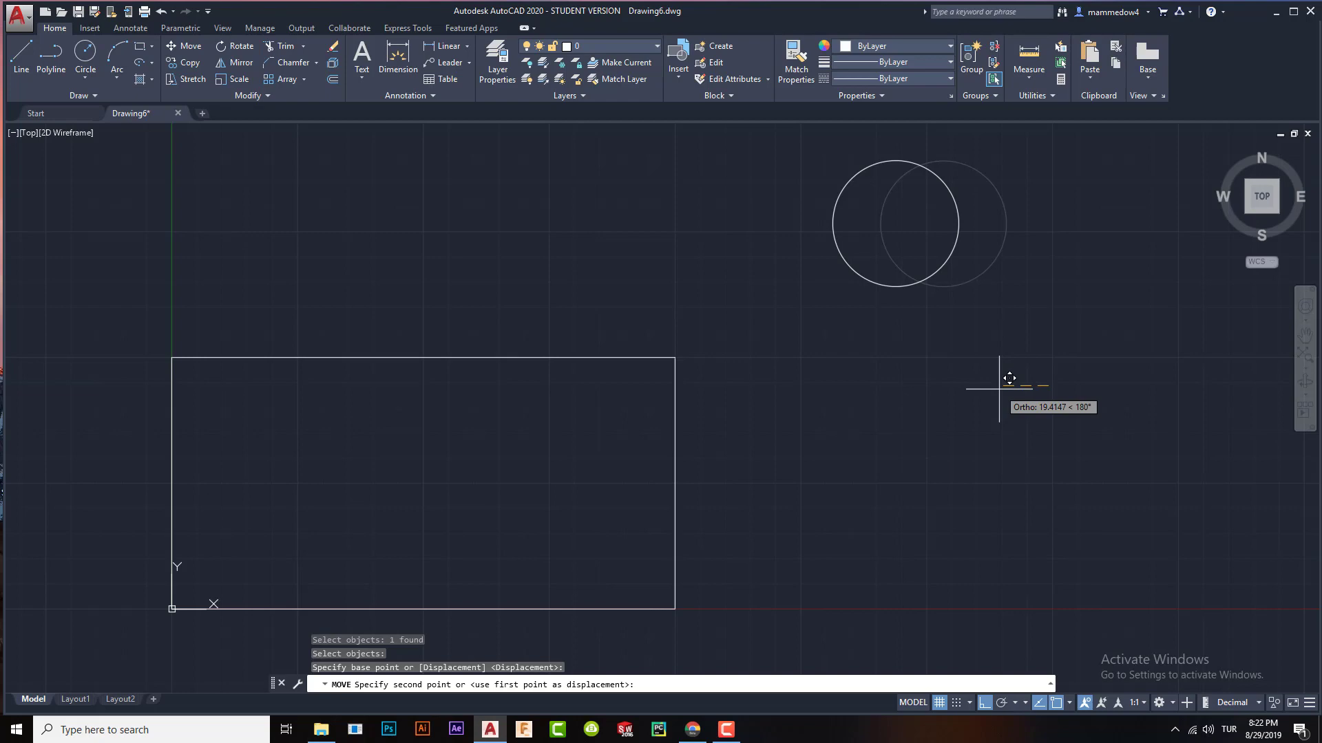
{"action": "key", "text": "Escape"}
Move the circle 100 units to the left from a base point in empty space, with Polar Tracking turned on.
{"action": "left_click", "coordinate": [1293, 11]}
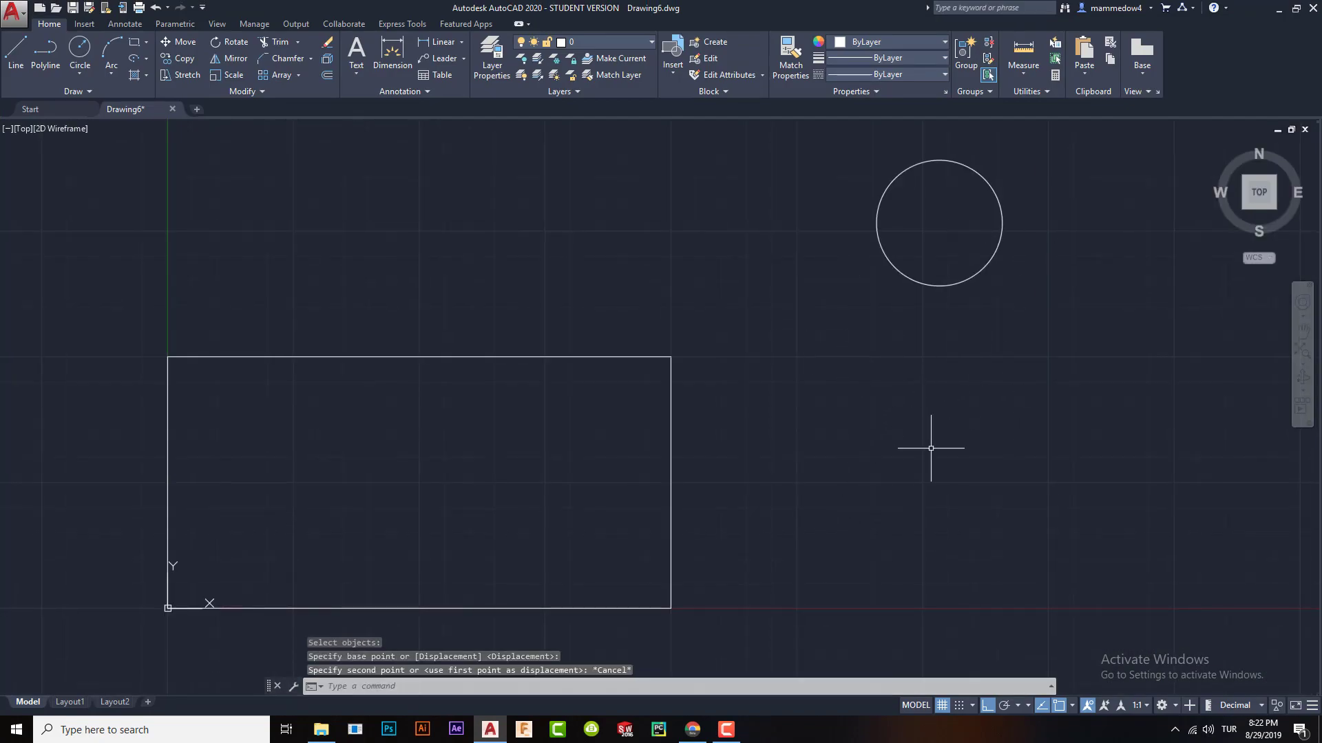
{"action": "key", "text": "Return"}
{"action": "left_click", "coordinate": [972, 279]}
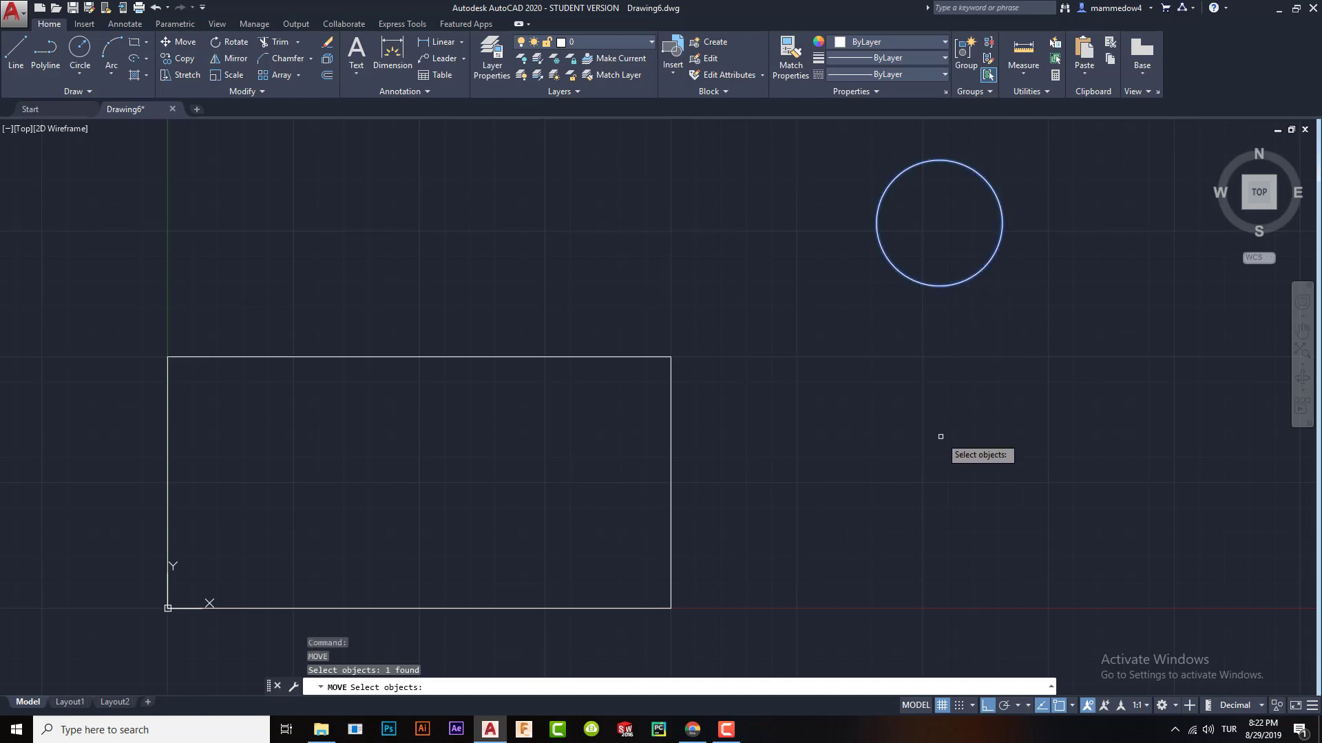
{"action": "key", "text": "Return"}
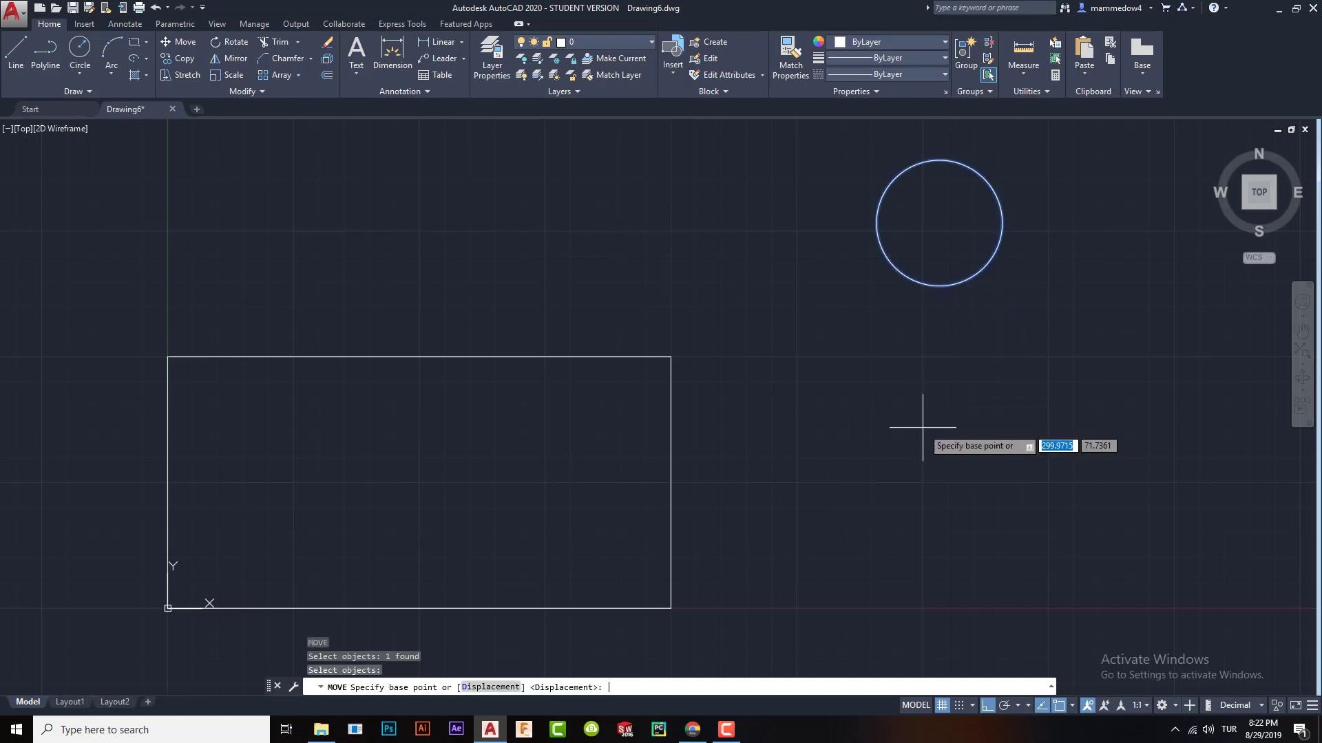
{"action": "left_click", "coordinate": [1057, 373]}
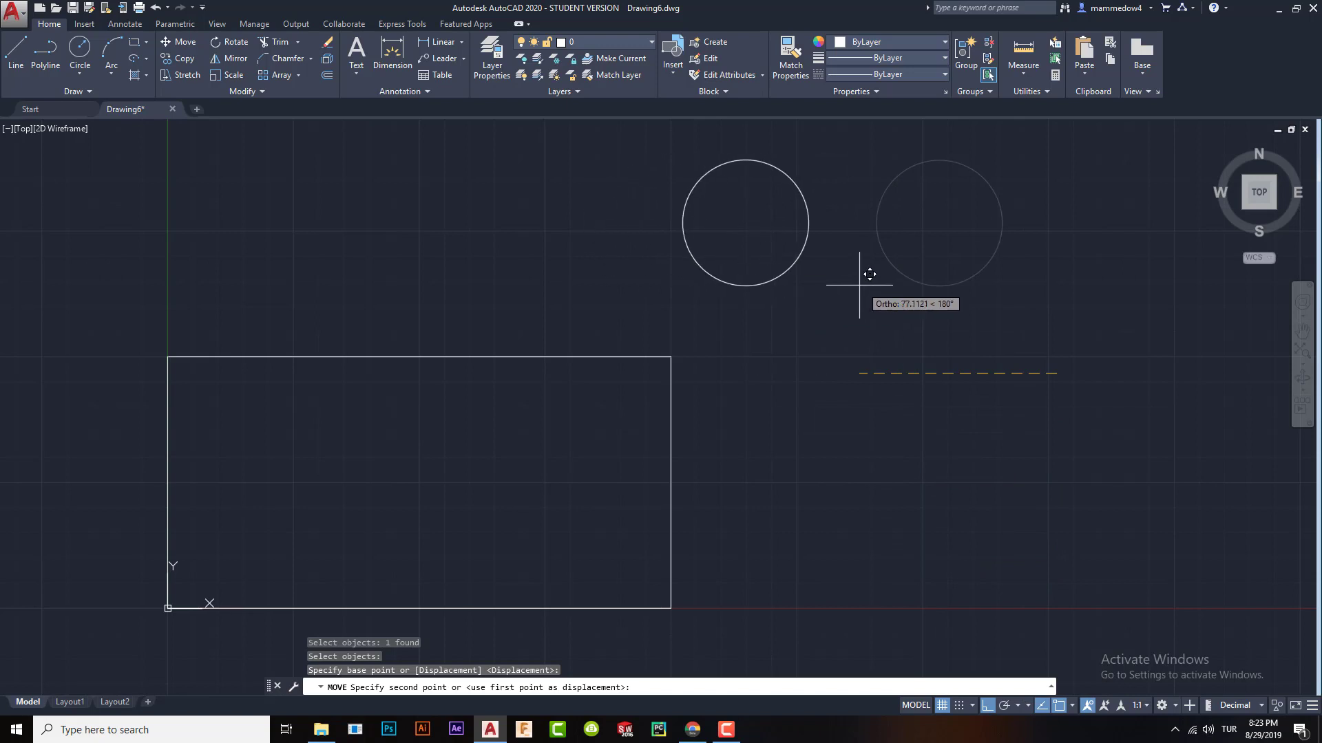
{"action": "left_click", "coordinate": [1003, 705]}
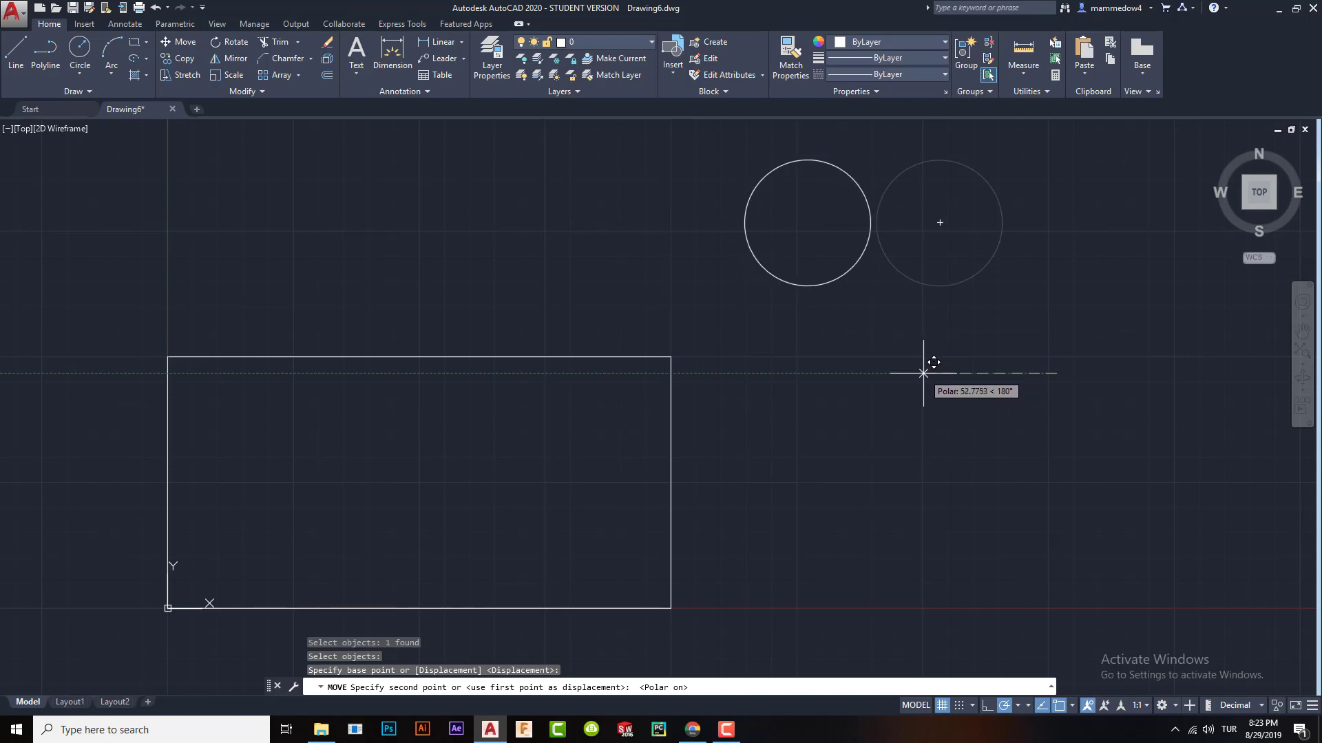
{"action": "type", "text": "100"}
{"action": "key", "text": "Return"}
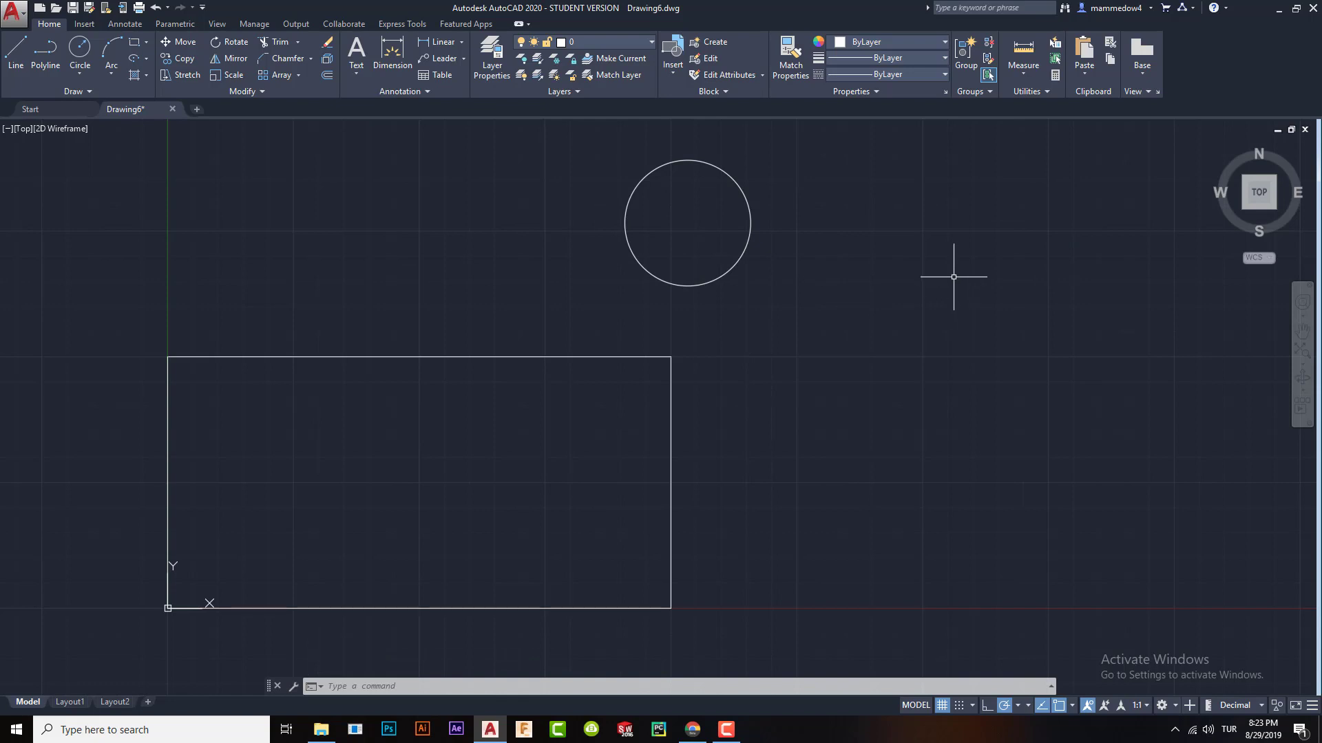
Delete the moved circle above the rectangle.
{"action": "left_click", "coordinate": [752, 213]}
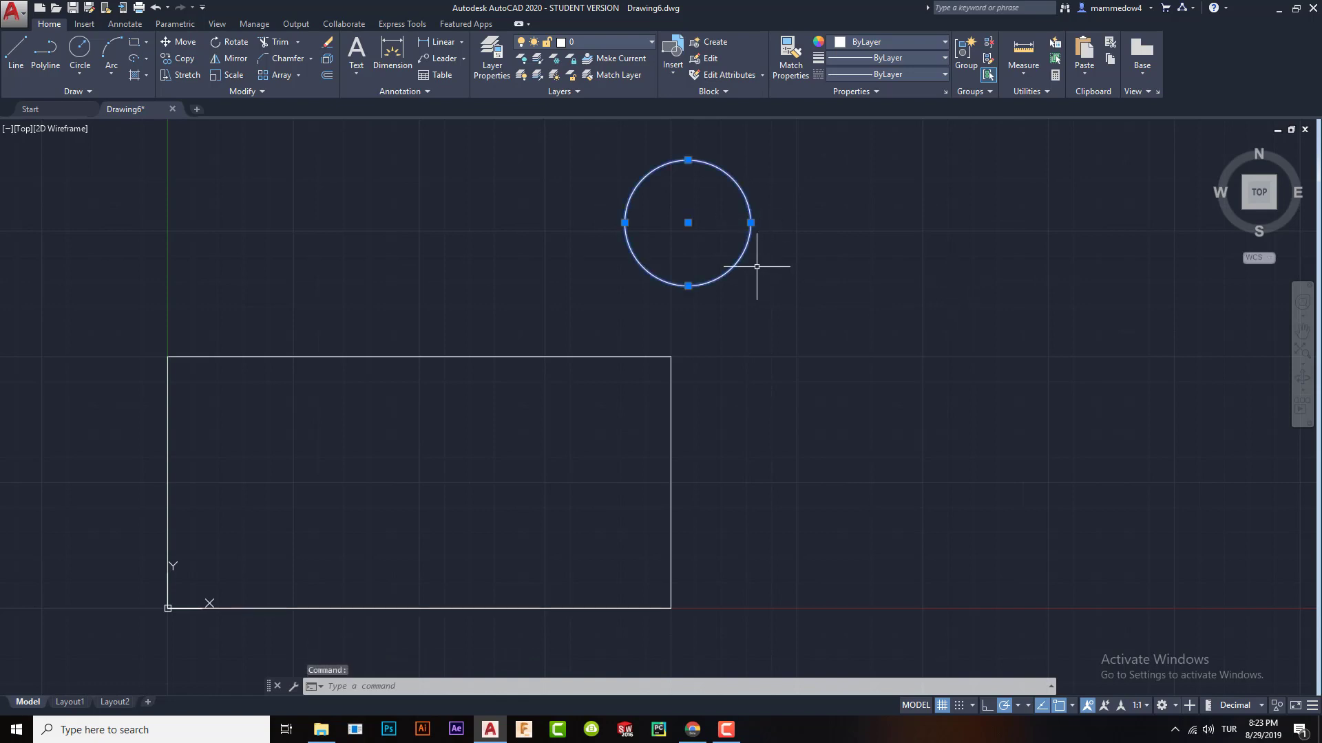
{"action": "key", "text": "Escape"}
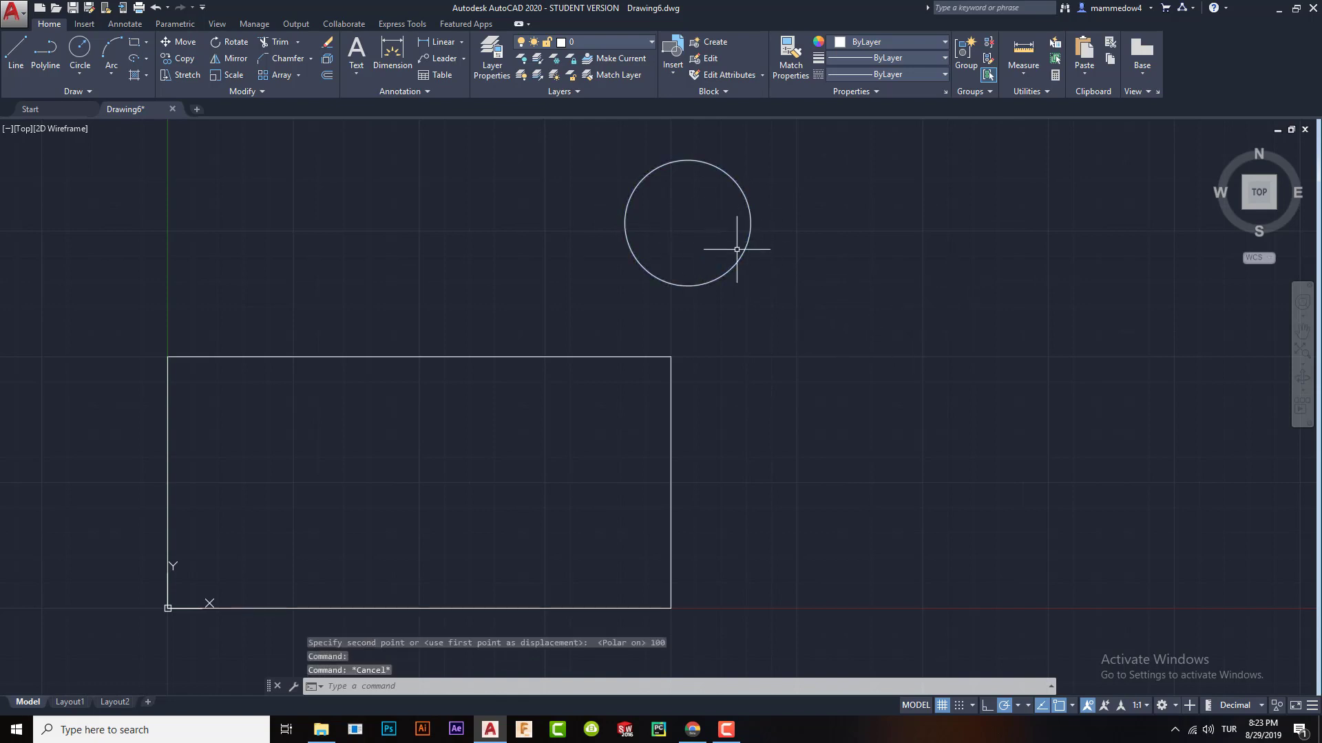
{"action": "left_click", "coordinate": [637, 190]}
{"action": "key", "text": "Delete"}
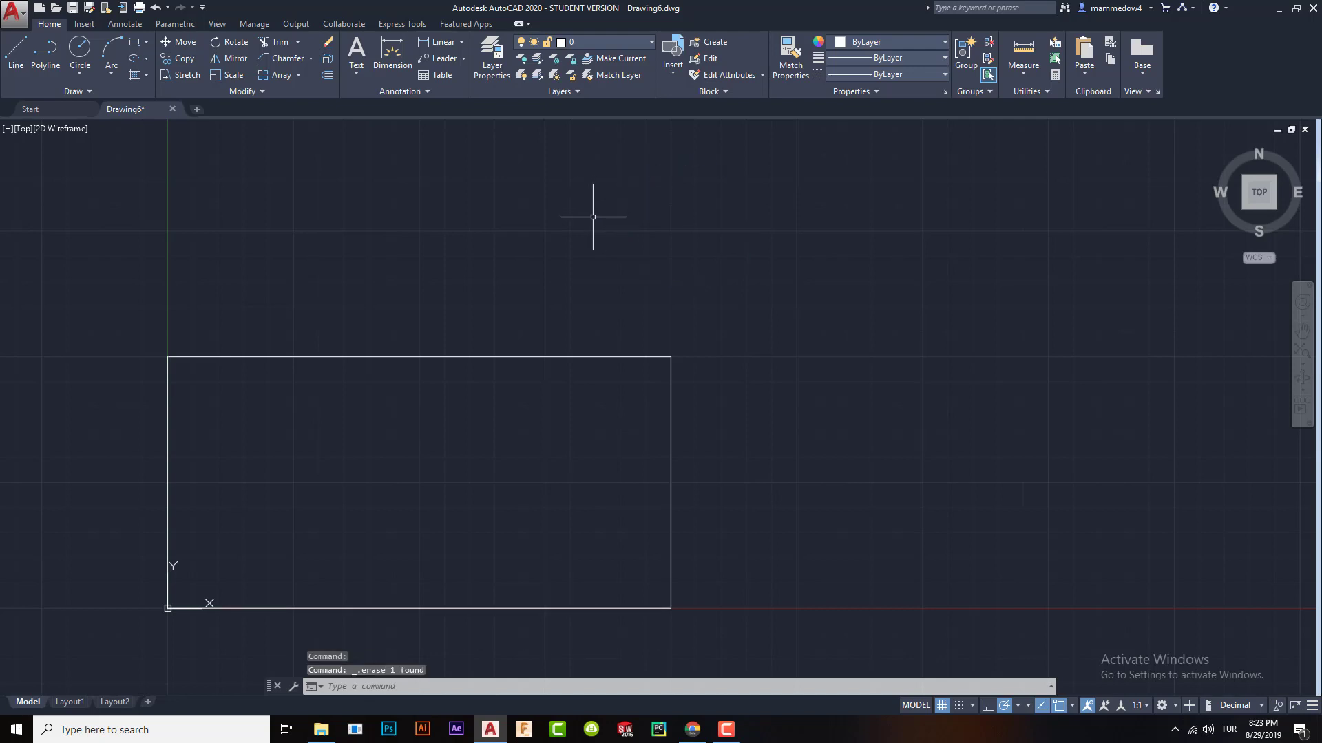
Draw a circle with radius 25 centered on the rectangle's upper-right corner.
{"action": "left_click", "coordinate": [80, 48]}
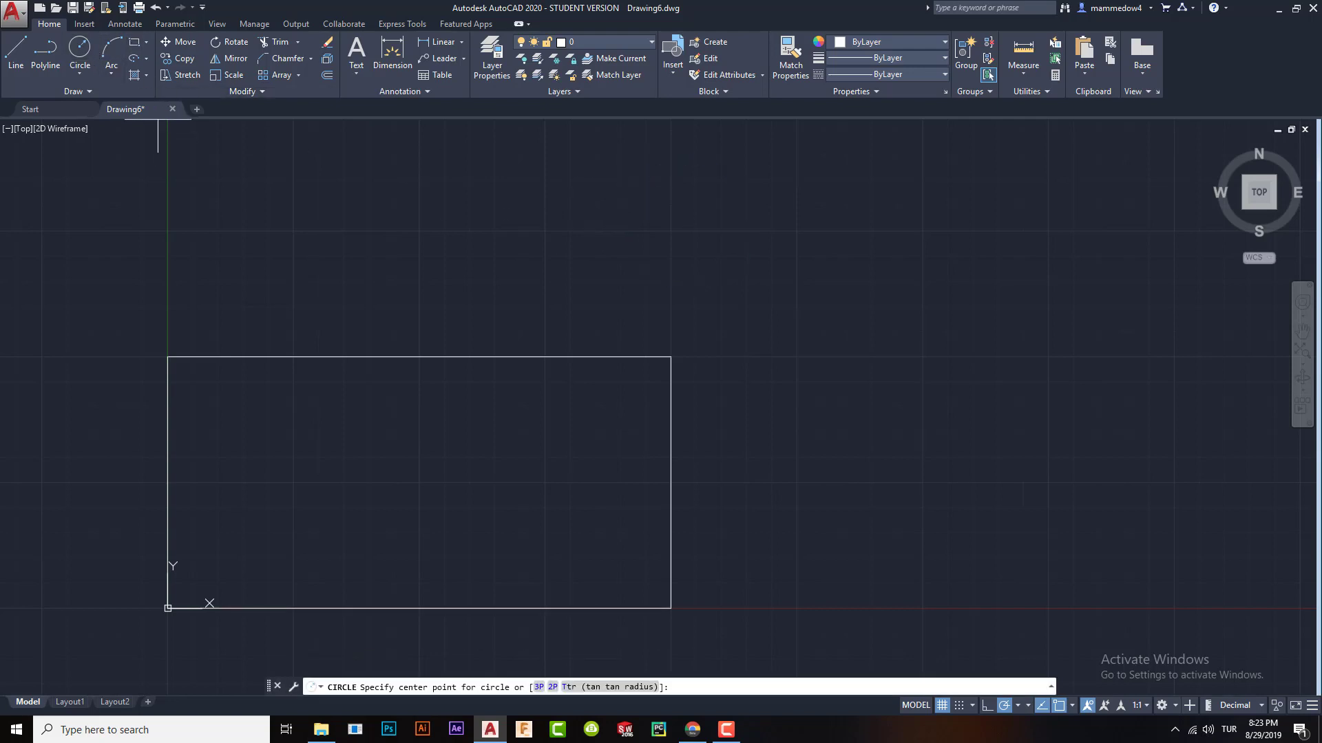
{"action": "left_click", "coordinate": [670, 357]}
{"action": "type", "text": "25"}
{"action": "key", "text": "Return"}
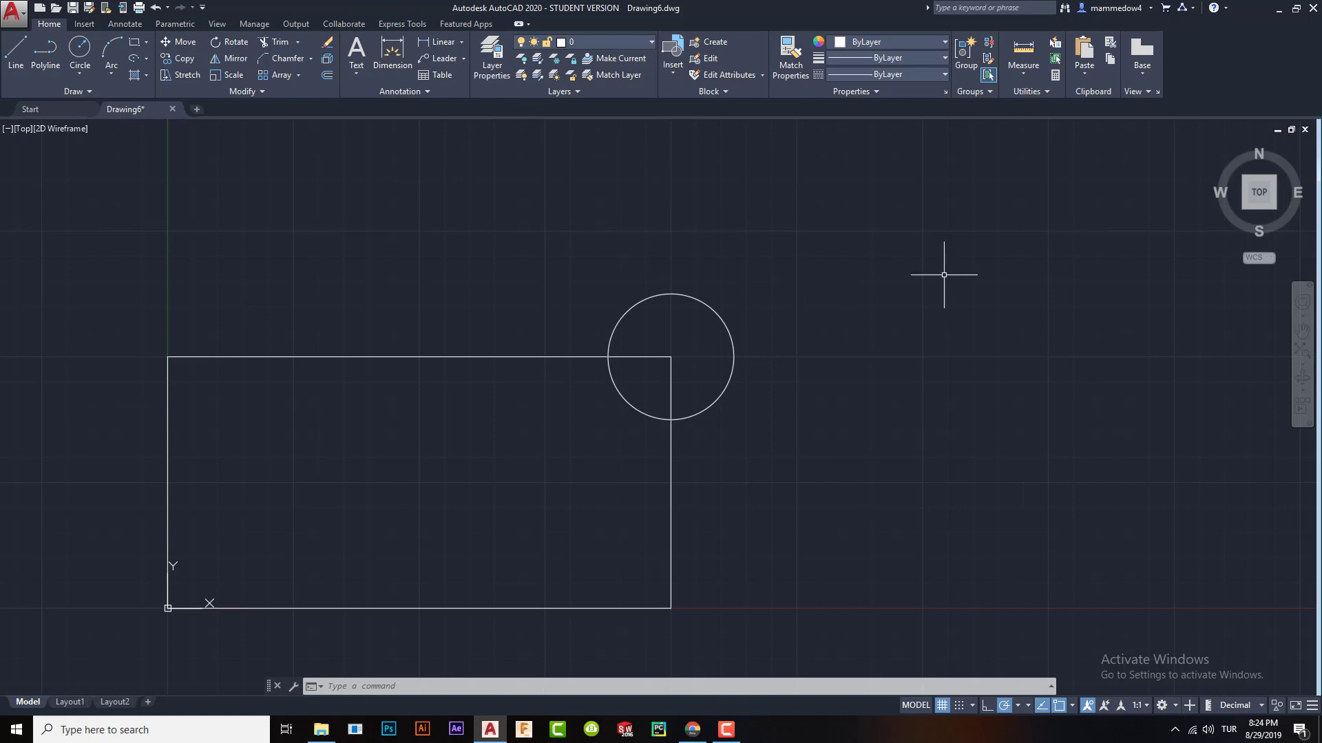
Copy the circle by its center onto the rectangle's lower-right, lower-left and upper-left corners.
{"action": "type", "text": "co"}
{"action": "key", "text": "Return"}
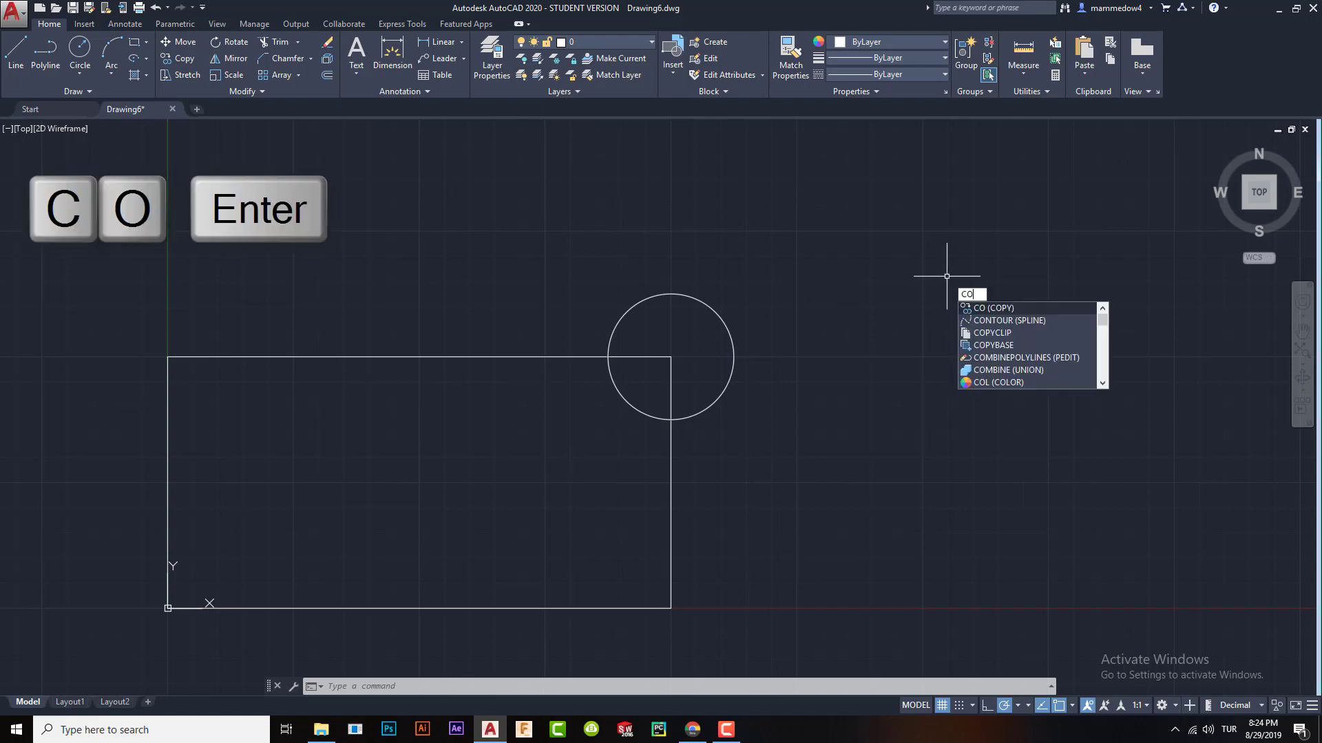
{"action": "left_click", "coordinate": [732, 340]}
{"action": "key", "text": "Return"}
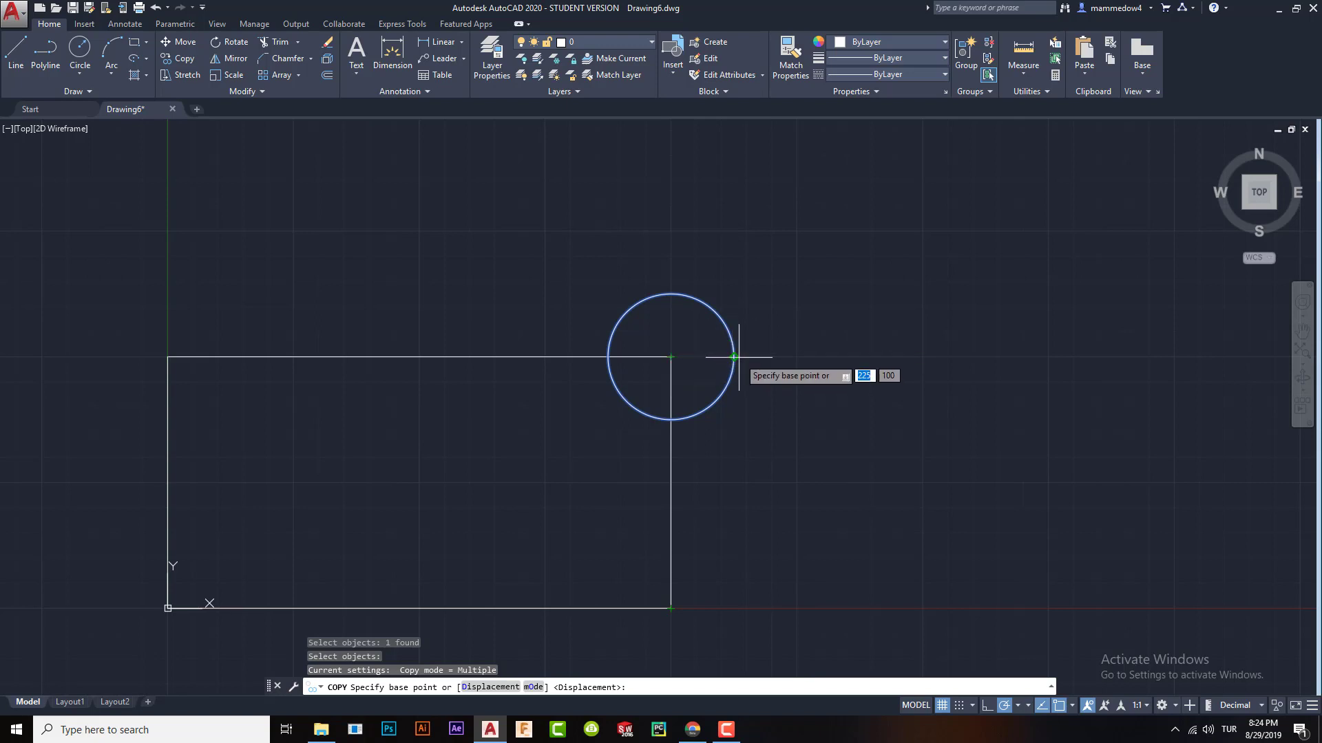
{"action": "left_click", "coordinate": [671, 356]}
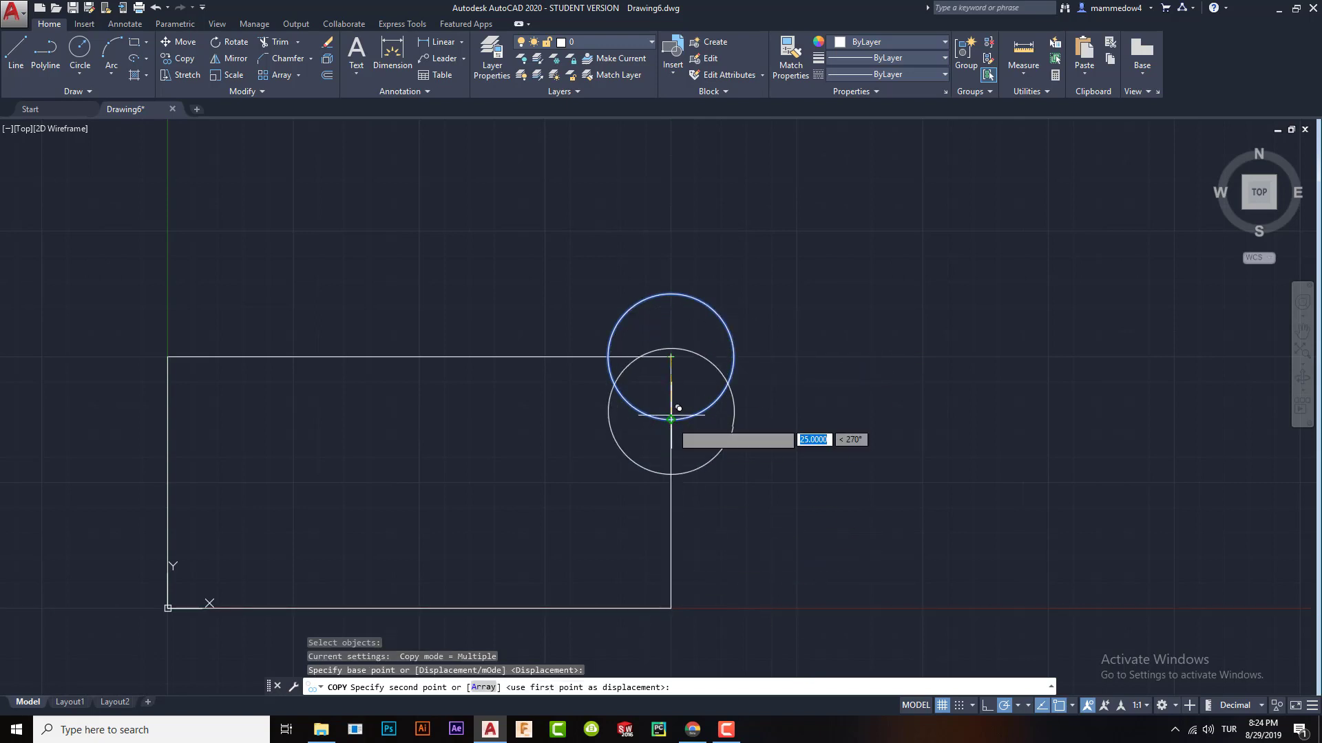
{"action": "left_click", "coordinate": [678, 601]}
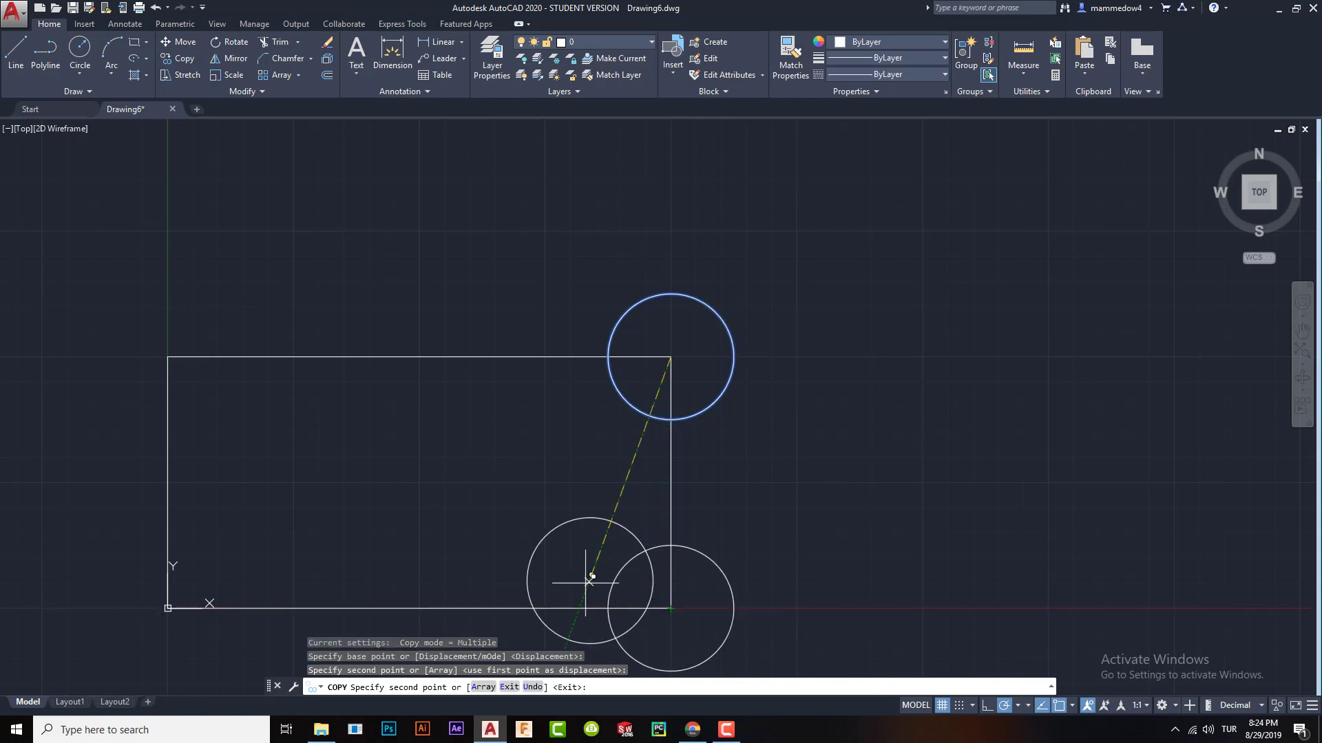
{"action": "left_click", "coordinate": [168, 608]}
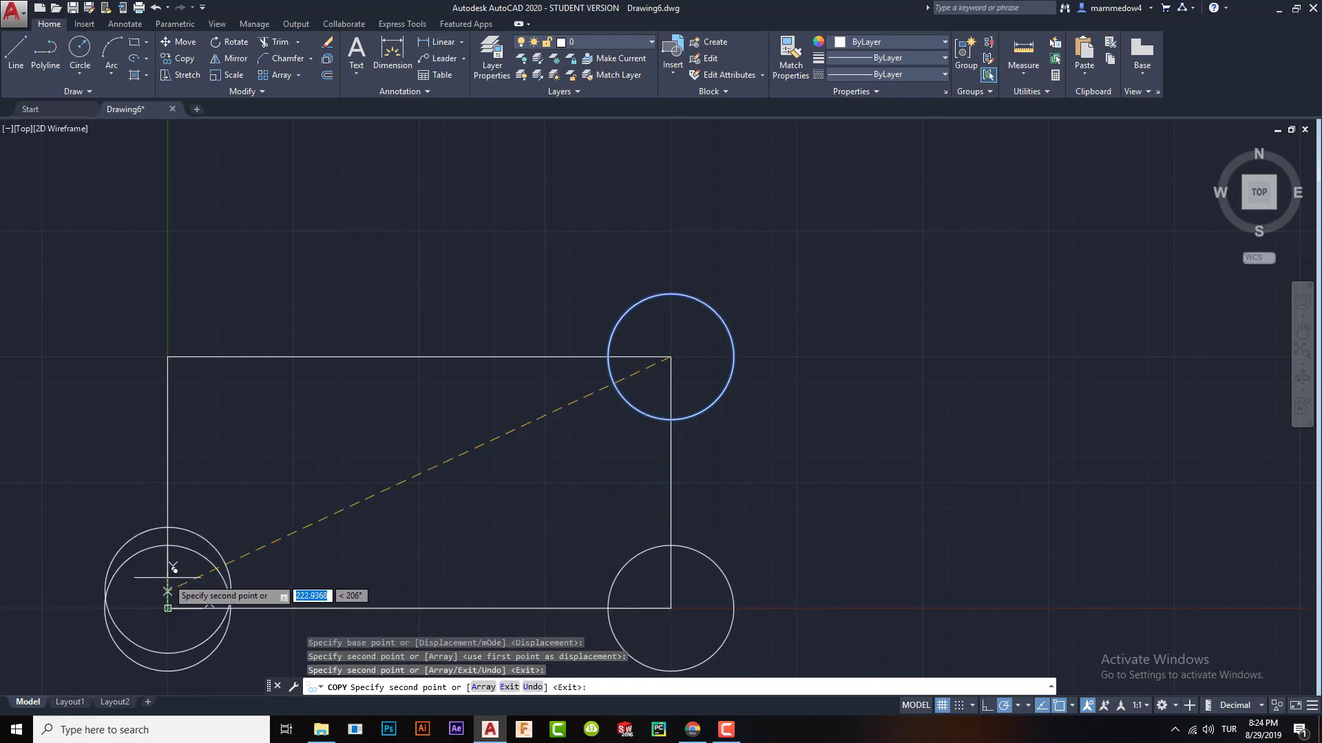
{"action": "left_click", "coordinate": [168, 357]}
{"action": "key", "text": "Escape"}
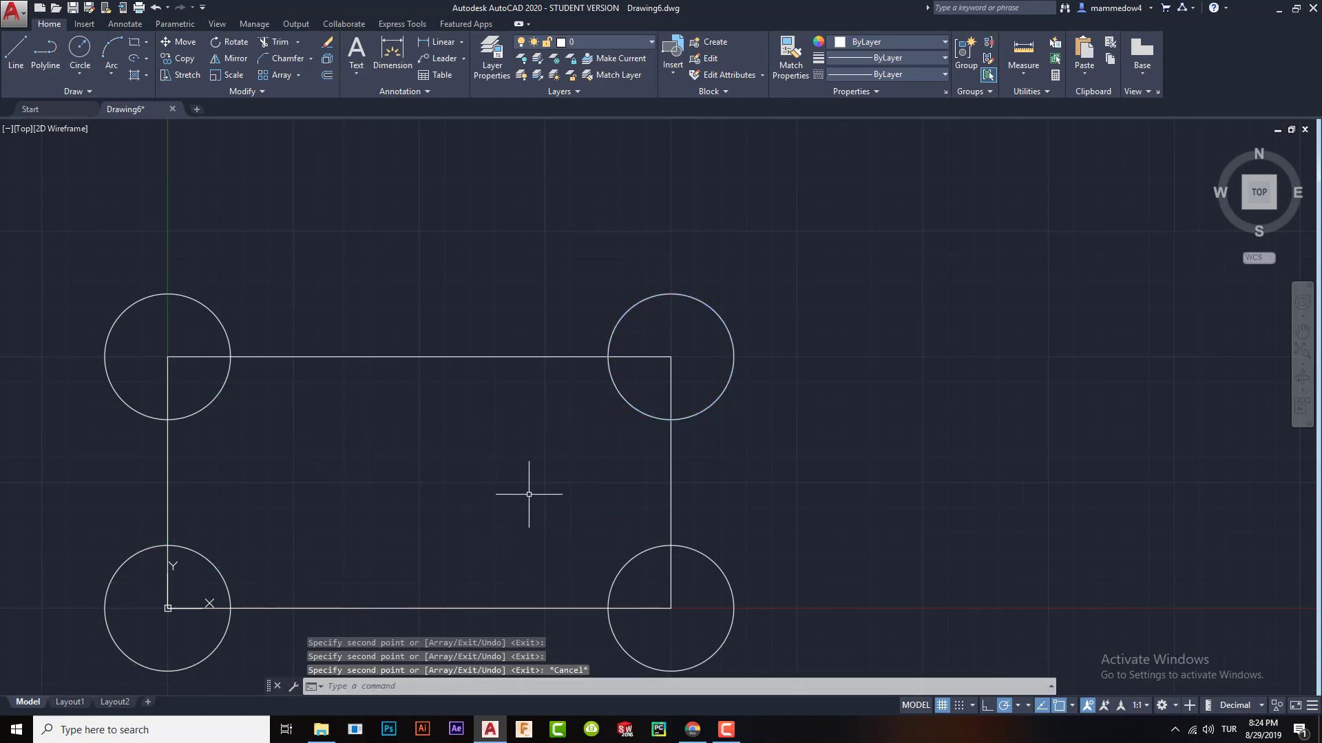
Delete the circles at the rectangle's two left corners and its lower-right corner.
{"action": "mouse_move", "coordinate": [366, 488]}
{"action": "middle_mouse_down"}
{"action": "mouse_move", "coordinate": [519, 420]}
{"action": "mouse_move", "coordinate": [556, 383]}
{"action": "middle_mouse_up"}
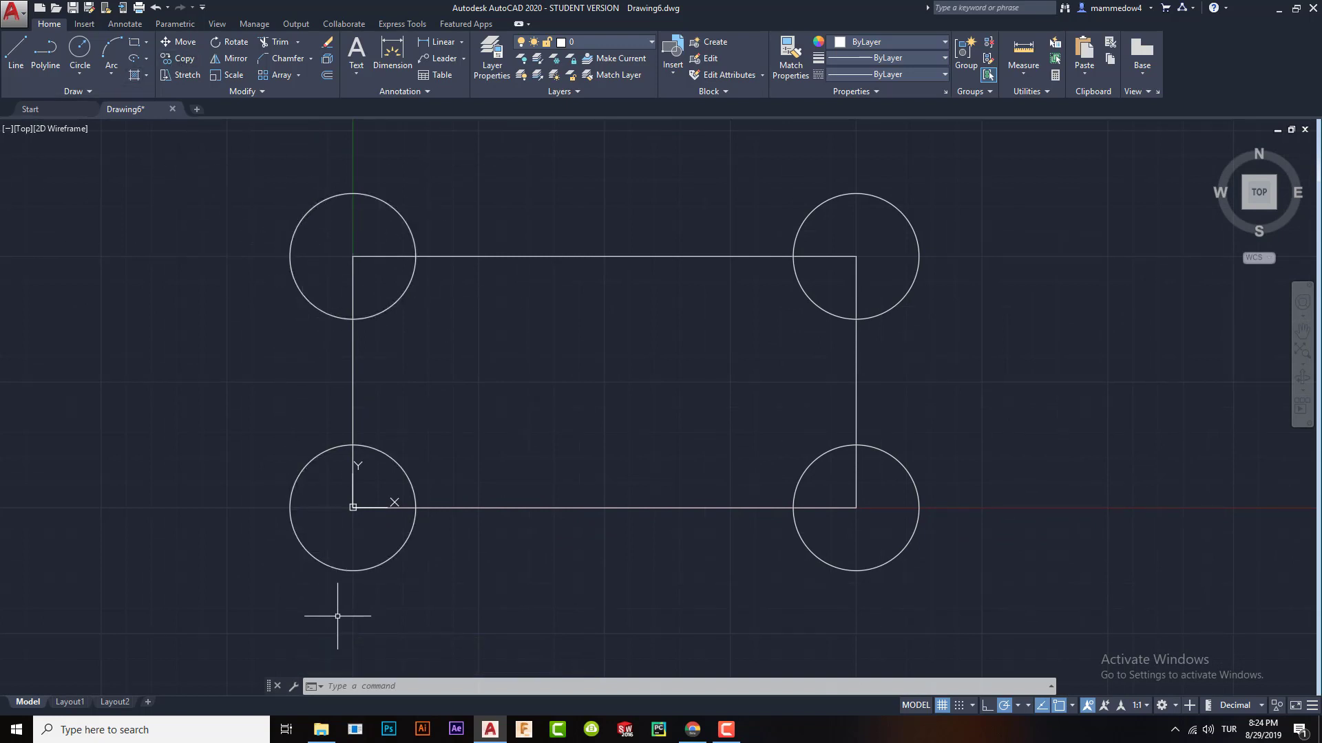
{"action": "right_click", "coordinate": [301, 276]}
{"action": "left_click", "coordinate": [254, 432]}
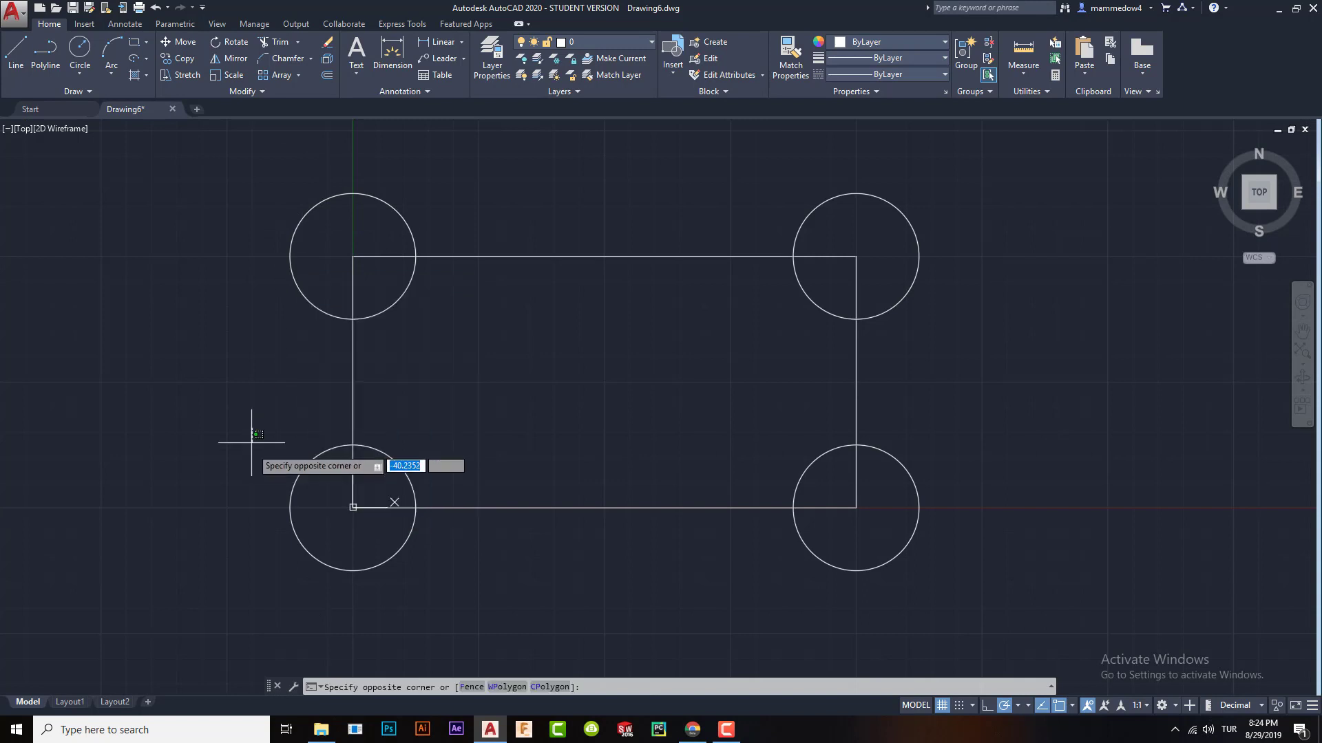
{"action": "left_click", "coordinate": [335, 623]}
{"action": "left_click", "coordinate": [331, 619]}
{"action": "left_click", "coordinate": [287, 230]}
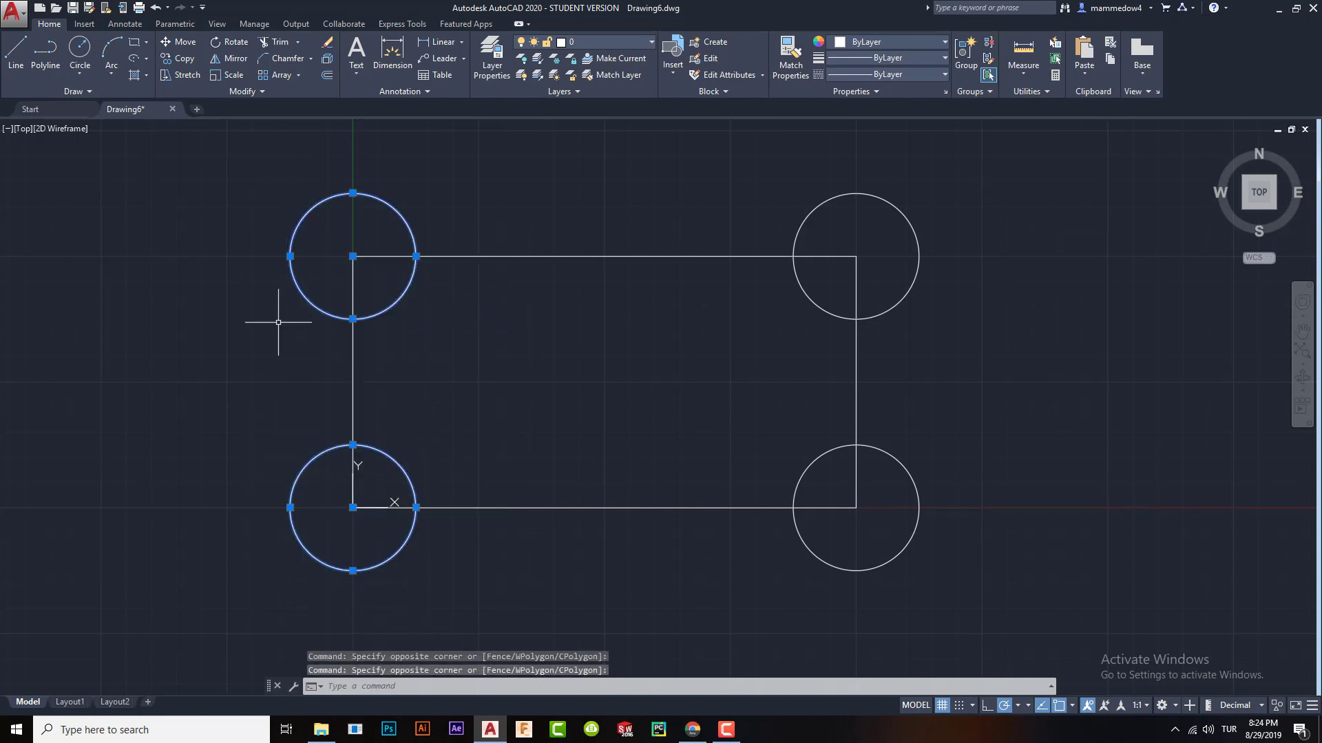
{"action": "key", "text": "Delete"}
{"action": "left_click", "coordinate": [932, 595]}
{"action": "left_click", "coordinate": [791, 444]}
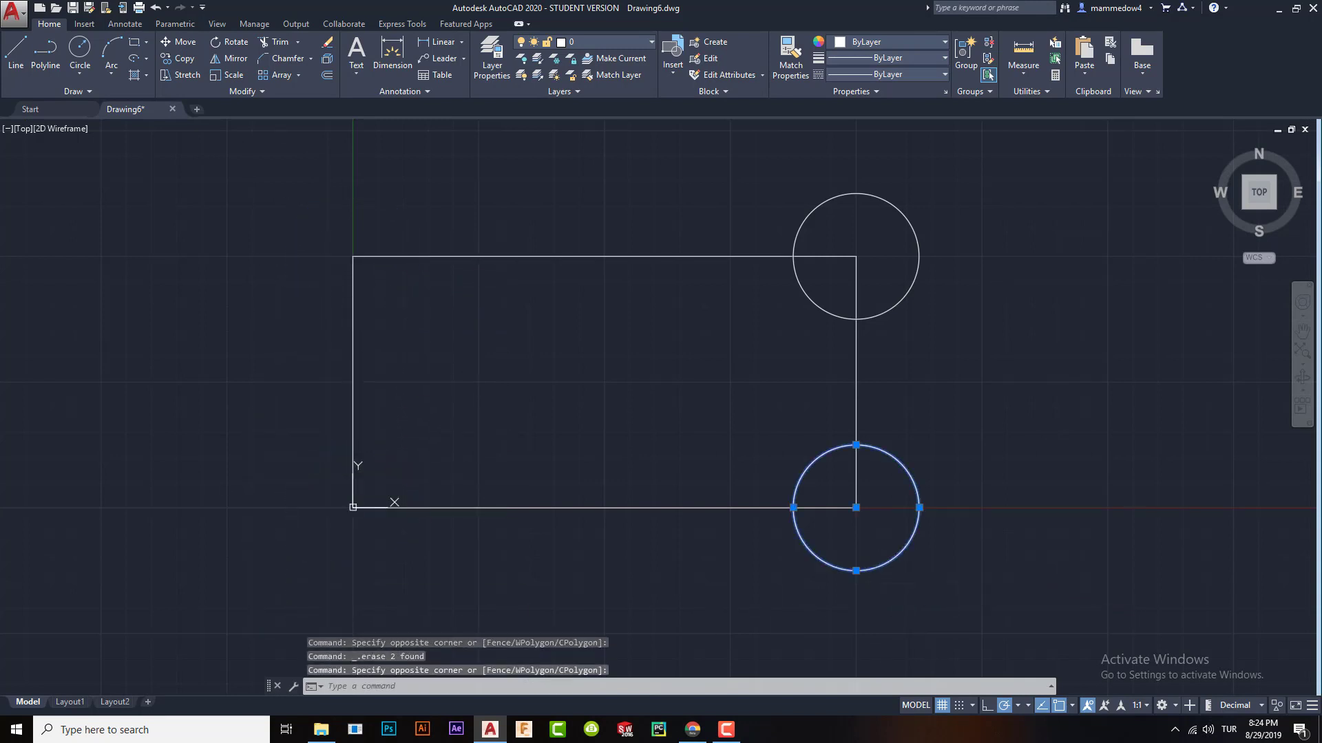
{"action": "key", "text": "Delete"}
Copy the upper-right circle 200 units to the left and again 100 units straight down, using a base point in empty space.
{"action": "mouse_move", "coordinate": [849, 360]}
{"action": "middle_mouse_down"}
{"action": "mouse_move", "coordinate": [855, 419]}
{"action": "mouse_move", "coordinate": [935, 417]}
{"action": "middle_mouse_up"}
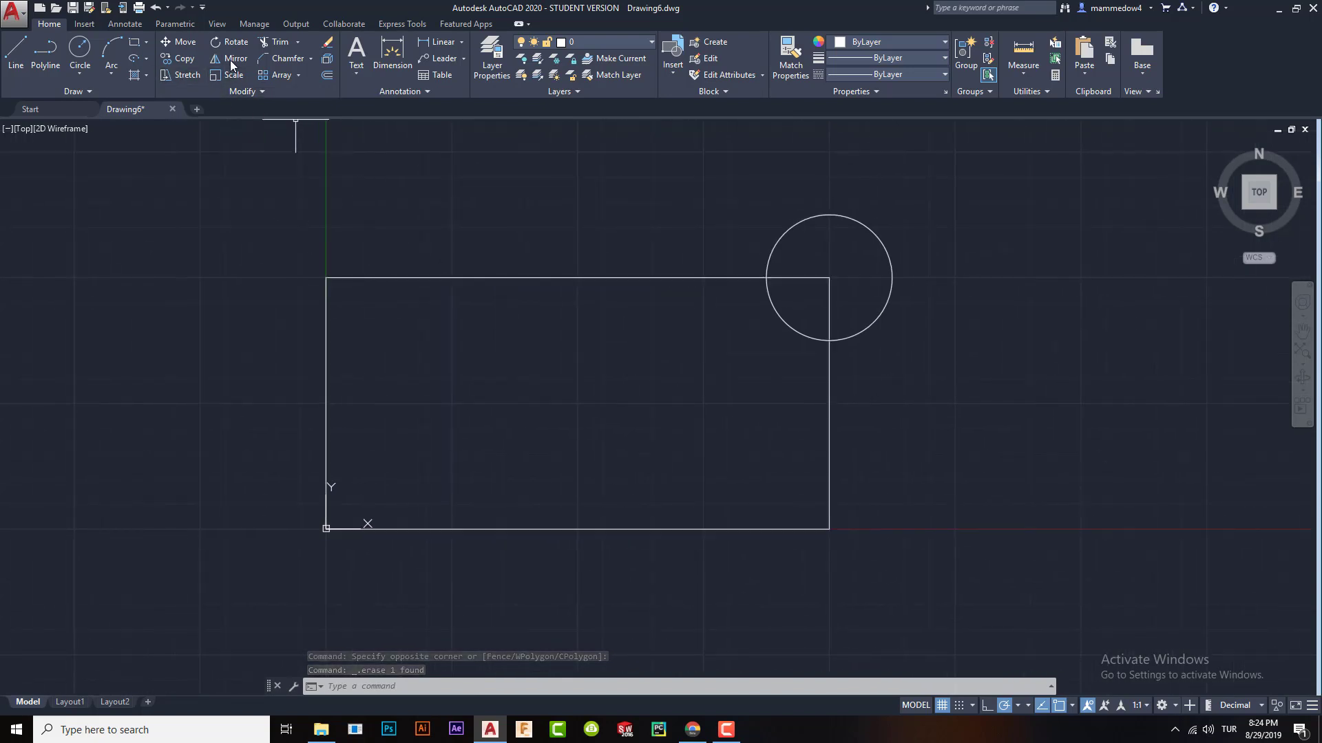
{"action": "left_click", "coordinate": [178, 59]}
{"action": "left_click", "coordinate": [887, 289]}
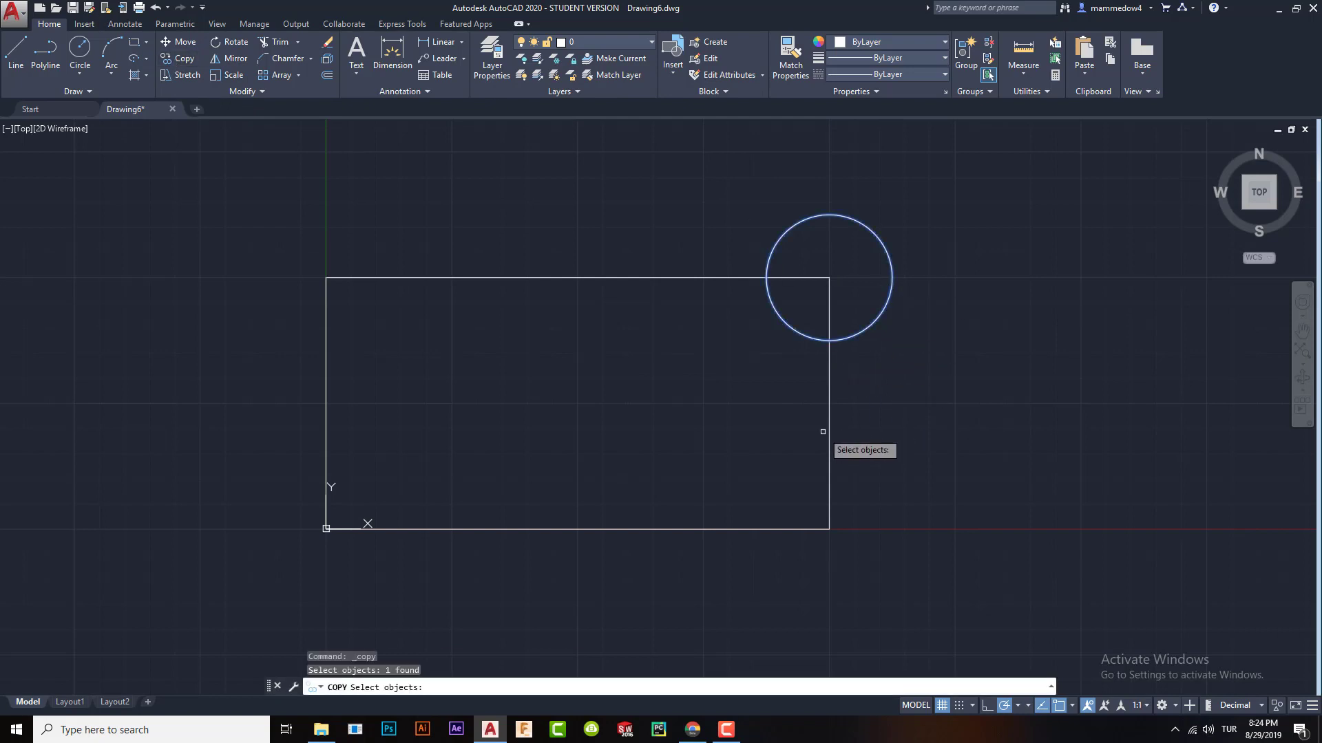
{"action": "key", "text": "Return"}
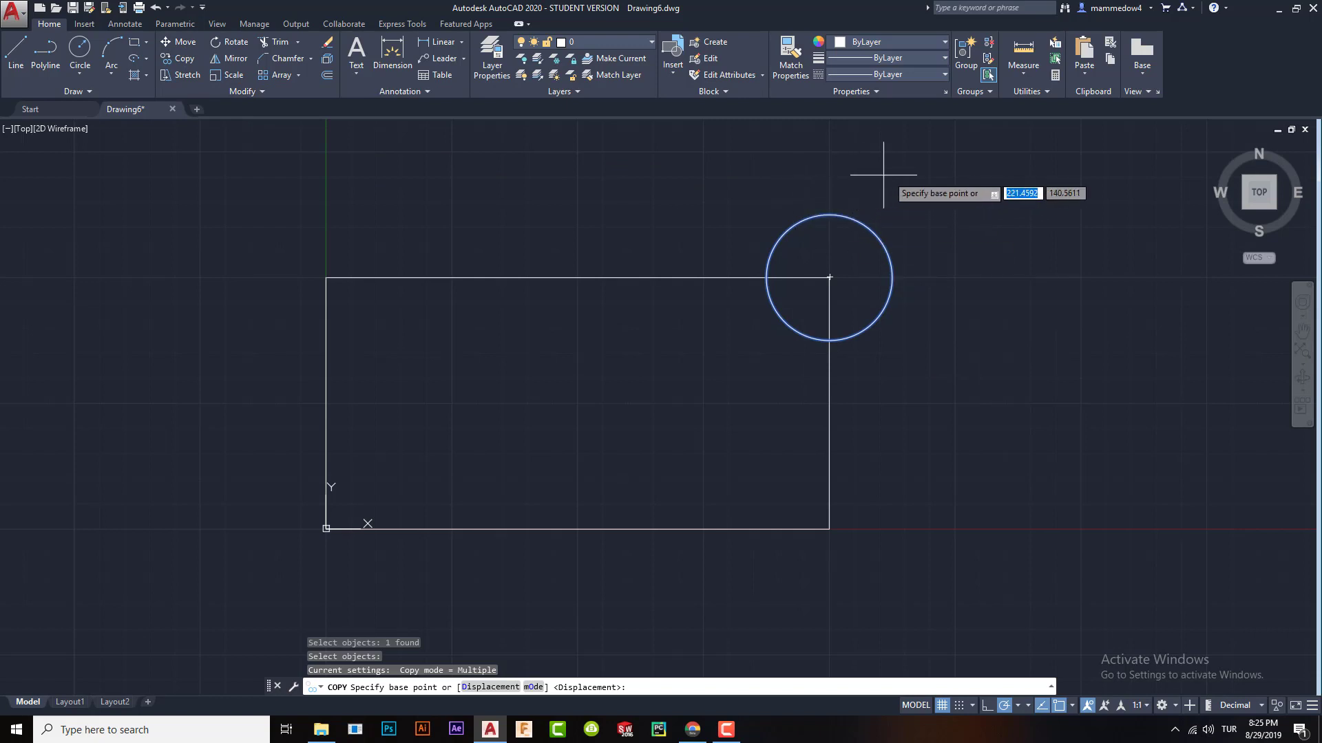
{"action": "left_click", "coordinate": [910, 179]}
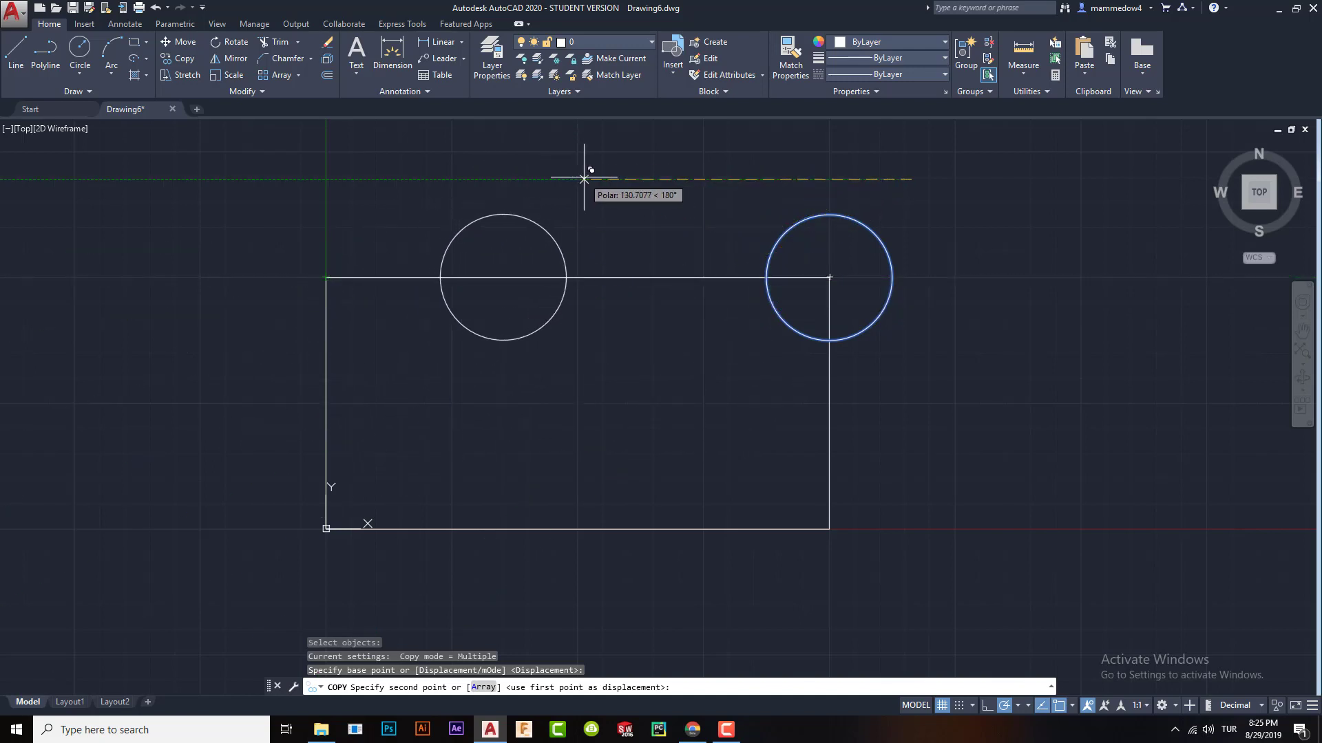
{"action": "type", "text": "200"}
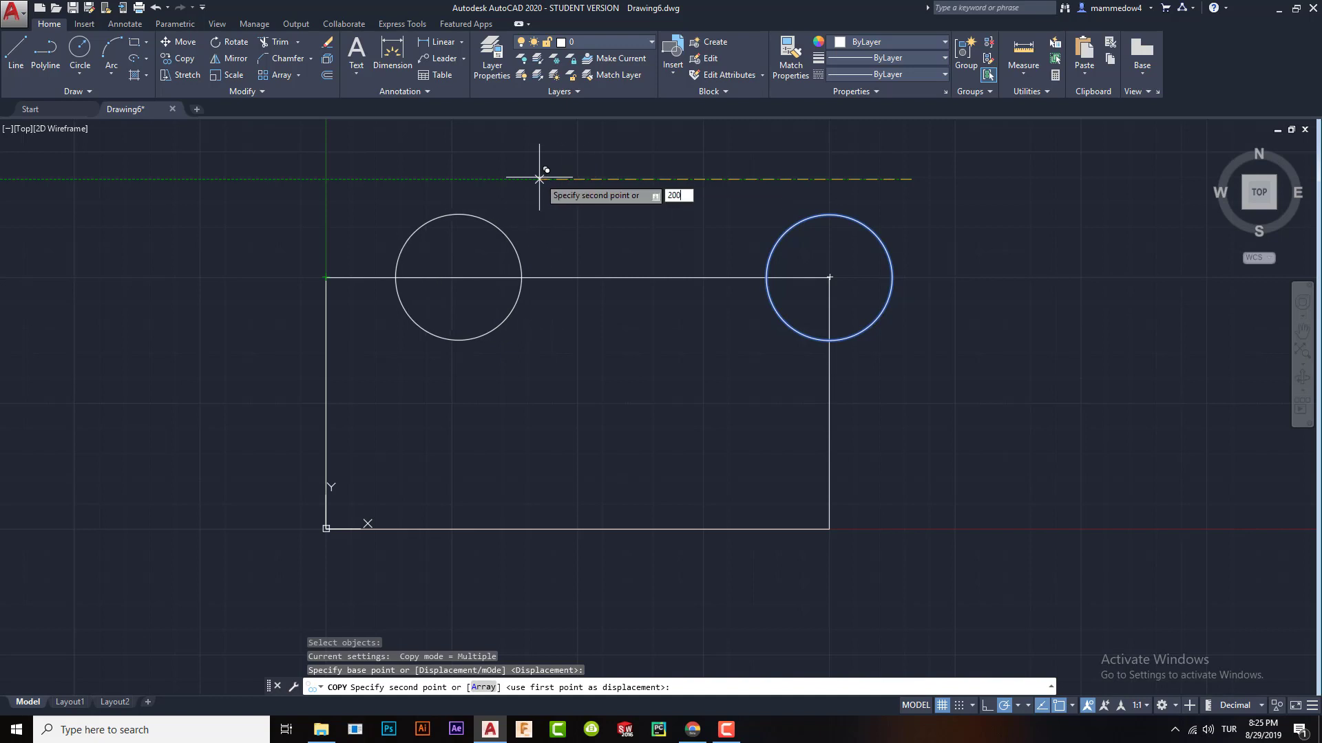
{"action": "key", "text": "Return"}
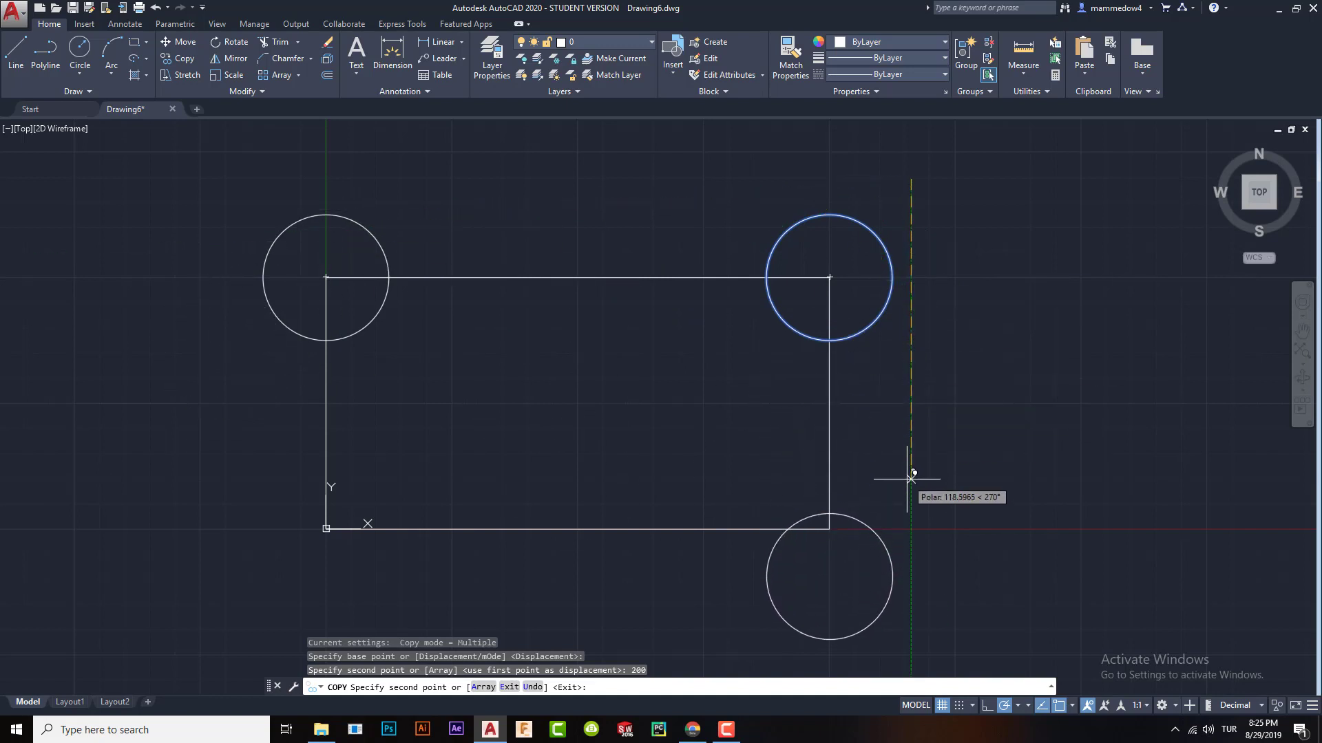
{"action": "type", "text": "100"}
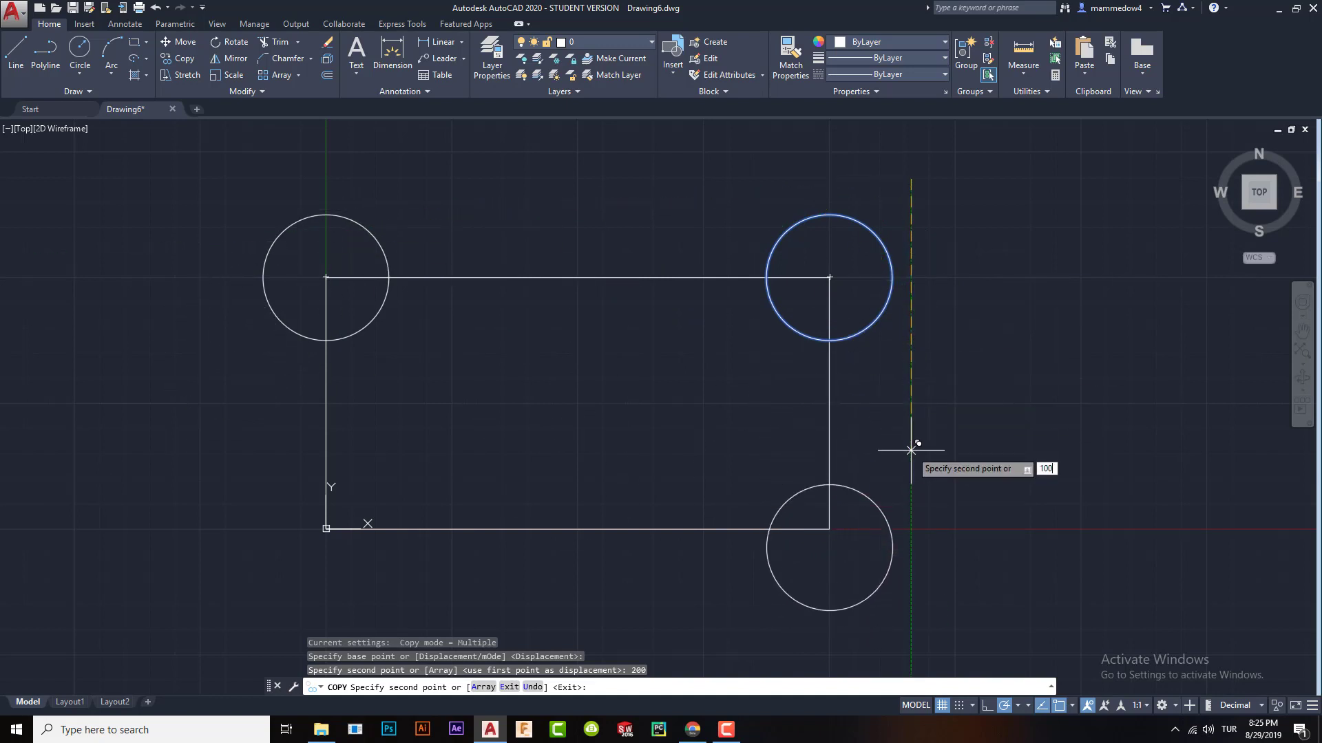
{"action": "key", "text": "Return"}
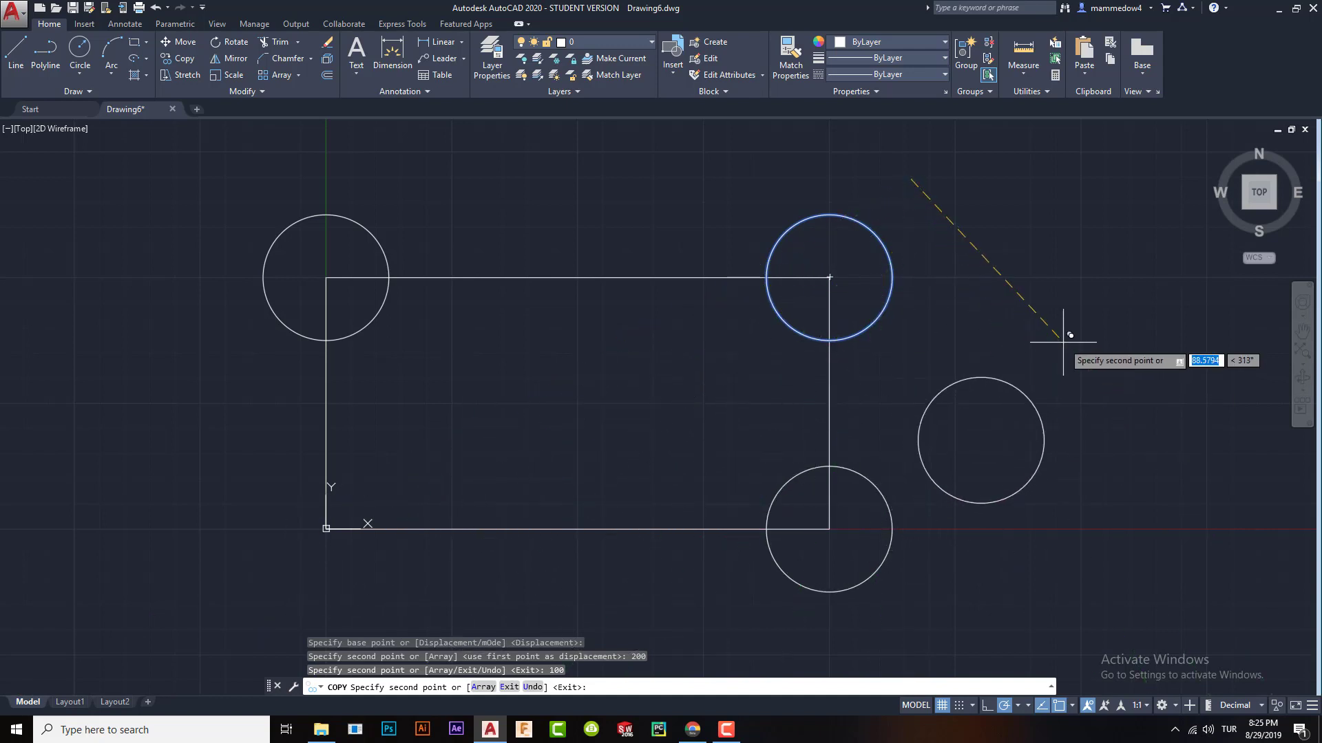
{"action": "key", "text": "Escape"}
Copy the lower-right circle 200 units to the left from a base point in empty space.
{"action": "left_click", "coordinate": [893, 563]}
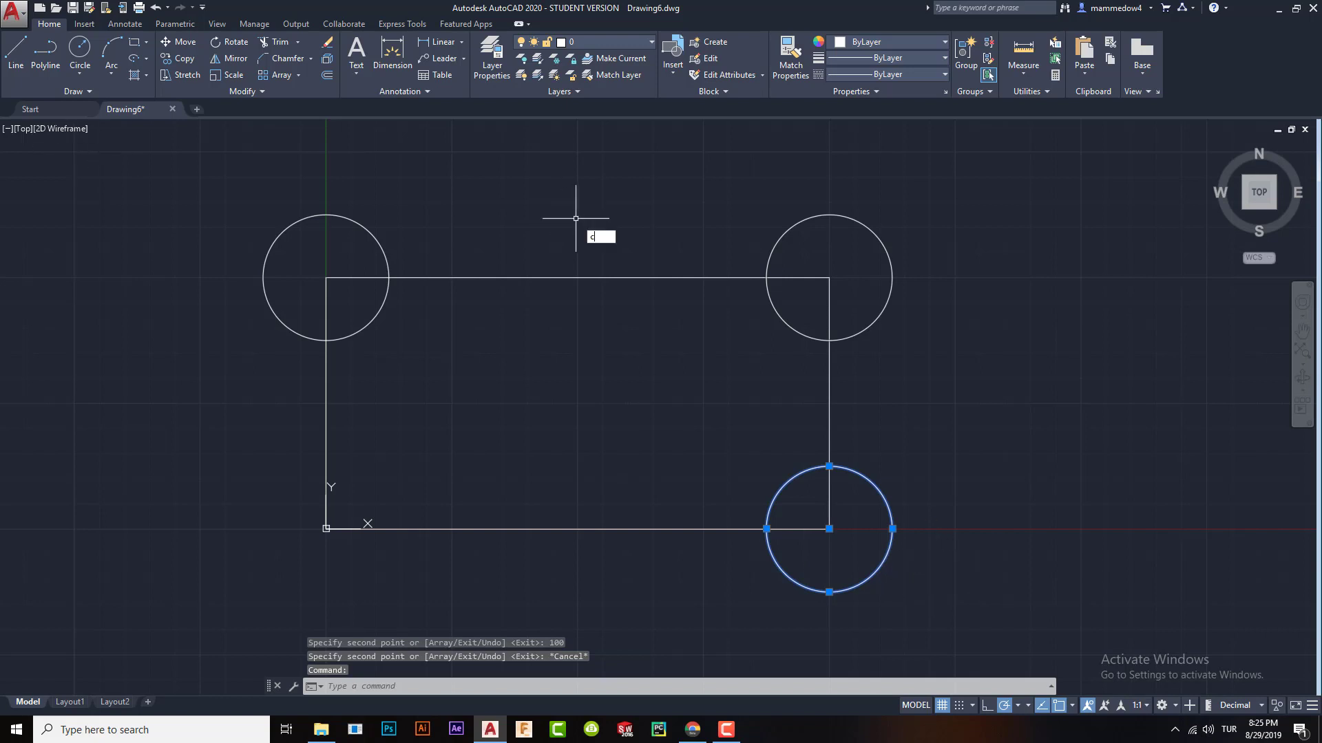
{"action": "type", "text": "o"}
{"action": "key", "text": "Return"}
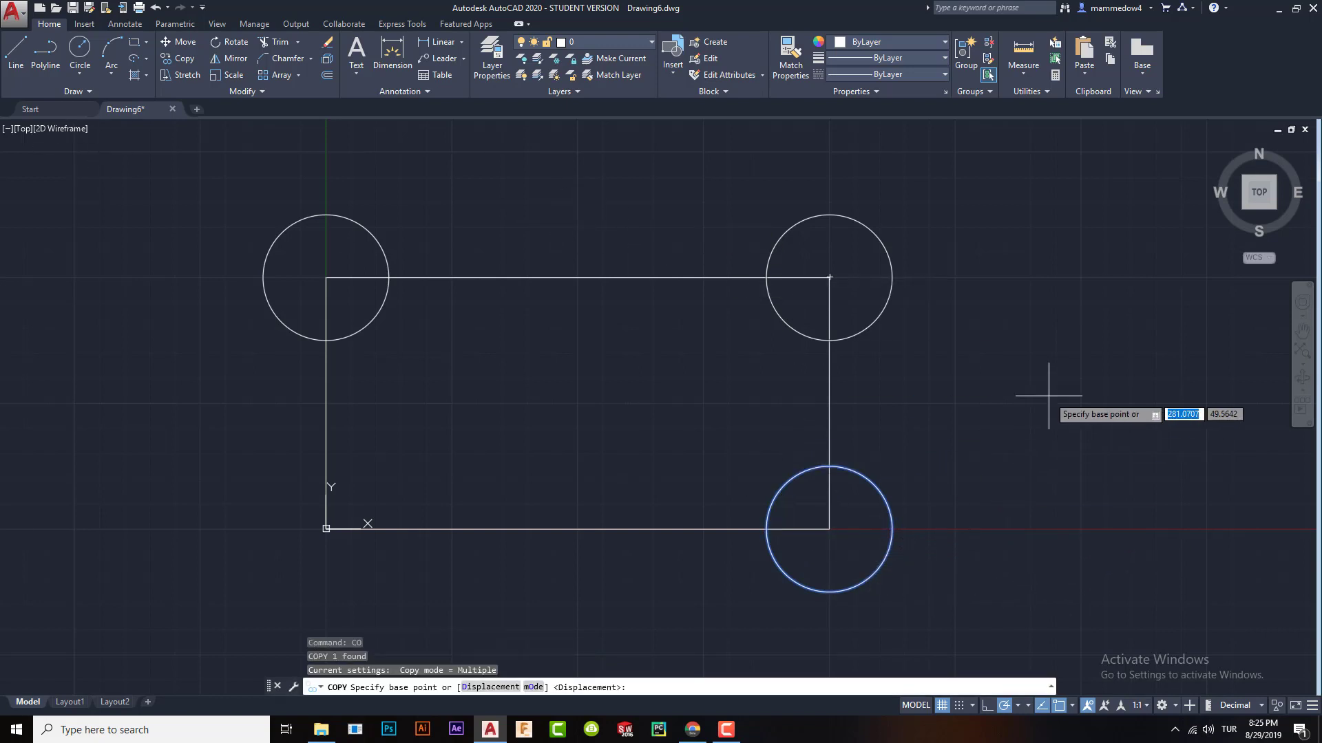
{"action": "left_click", "coordinate": [1155, 391]}
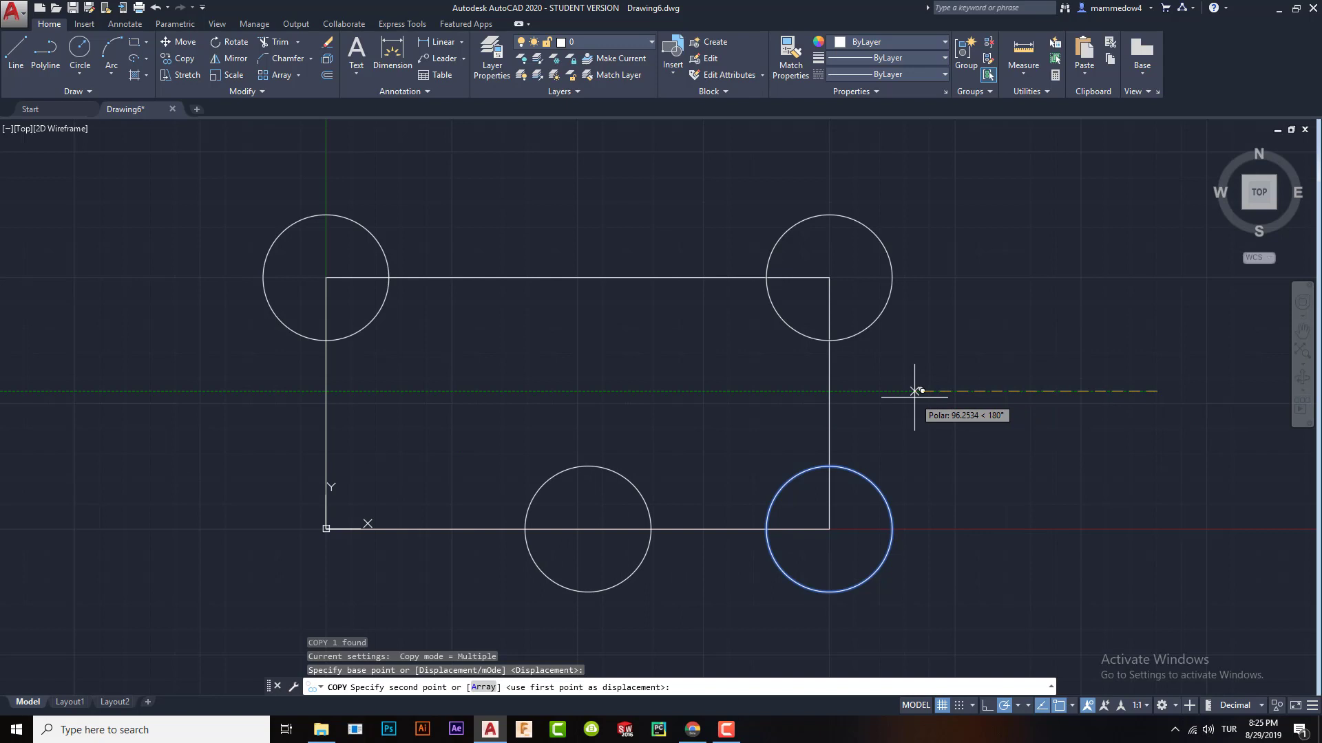
{"action": "type", "text": "200"}
{"action": "key", "text": "Return"}
{"action": "key", "text": "Escape"}
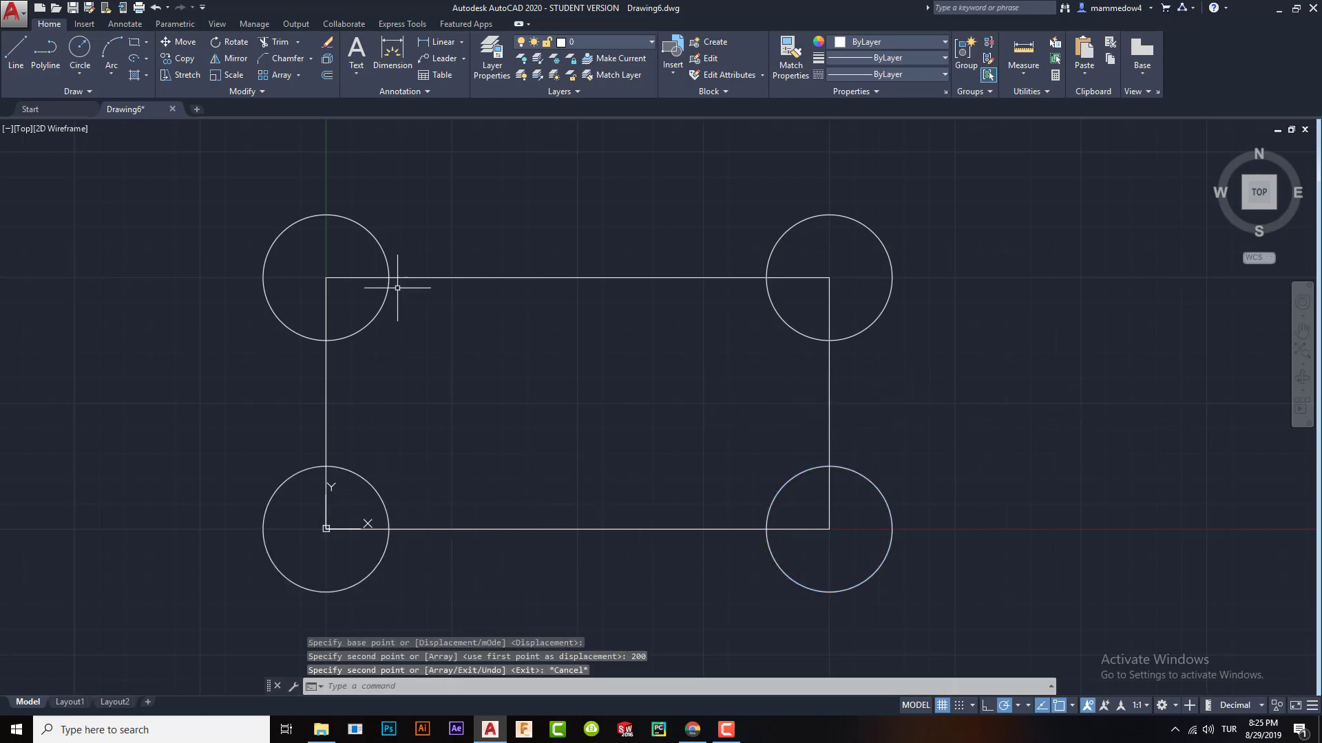
Delete the rectangle and all four corner circles.
{"action": "scroll", "coordinate": [486, 393], "scroll_direction": "down", "scroll_amount": 3}
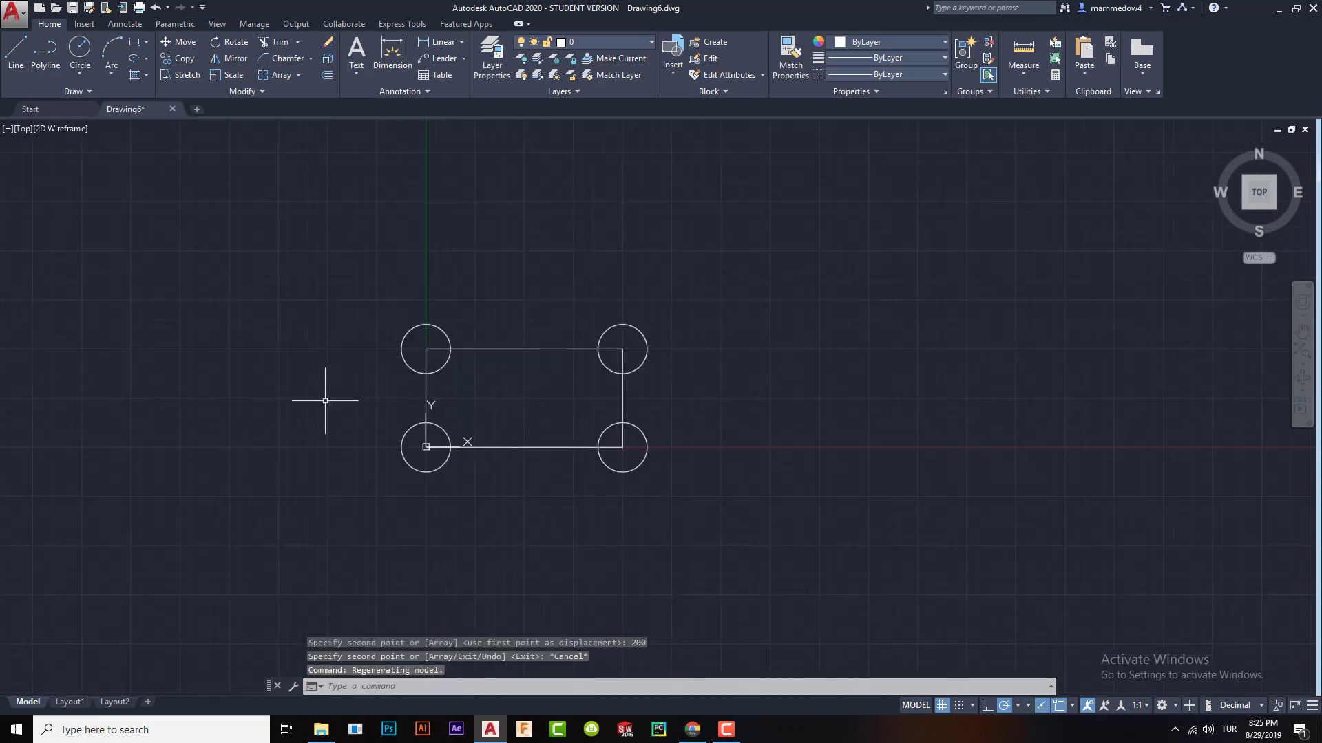
{"action": "middle_click_drag", "start_coordinate": [229, 332], "coordinate": [457, 339]}
{"action": "left_click", "coordinate": [586, 176]}
{"action": "left_click", "coordinate": [934, 530]}
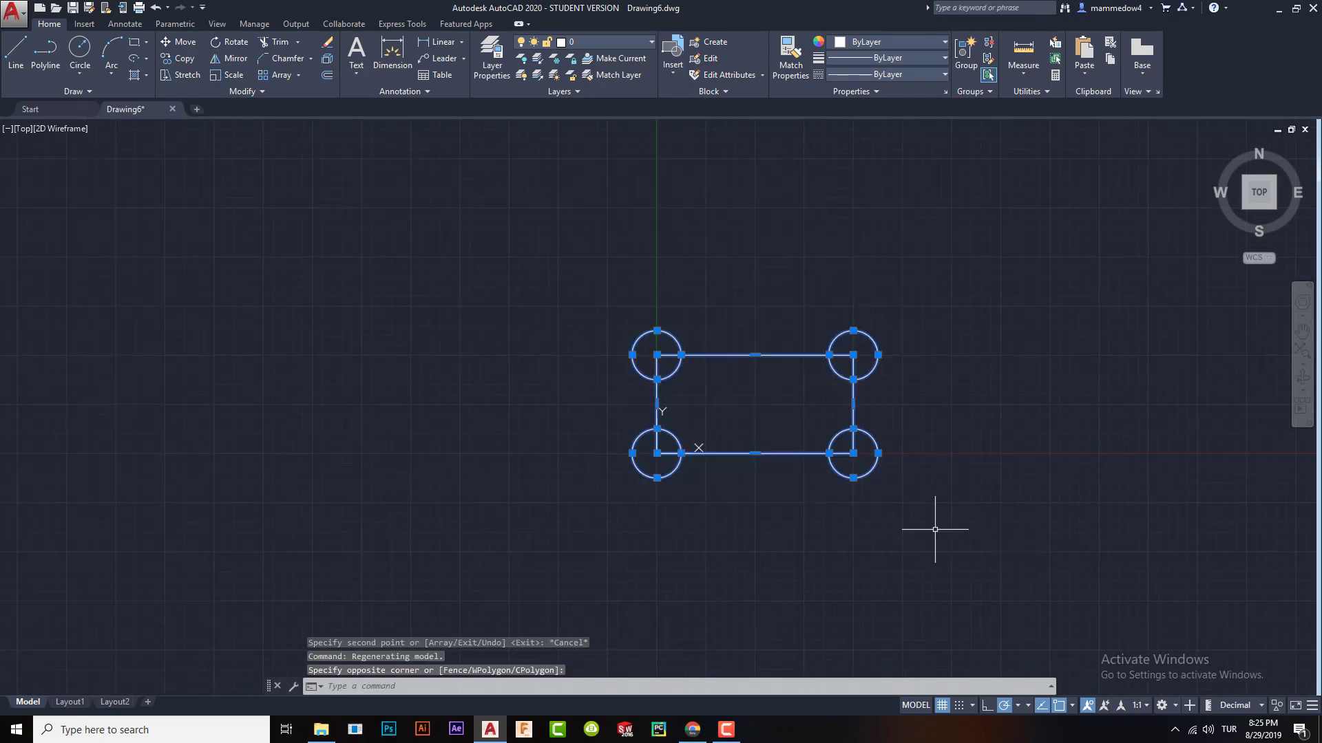
{"action": "key", "text": "Delete"}
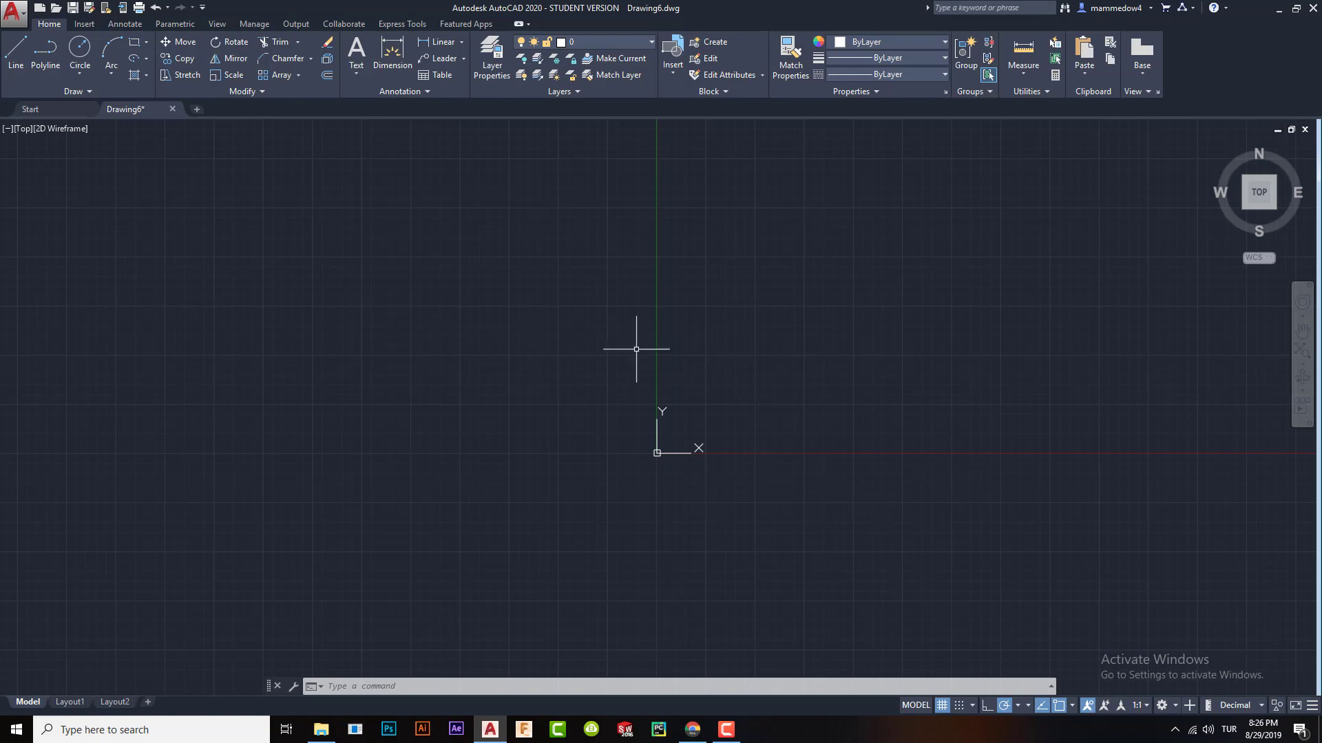
{"action": "mouse_move", "coordinate": [918, 242]}
{"action": "middle_mouse_down"}
{"action": "mouse_move", "coordinate": [682, 354]}
{"action": "mouse_move", "coordinate": [583, 364]}
{"action": "middle_mouse_up"}
{"action": "key", "text": "ctrl+z"}
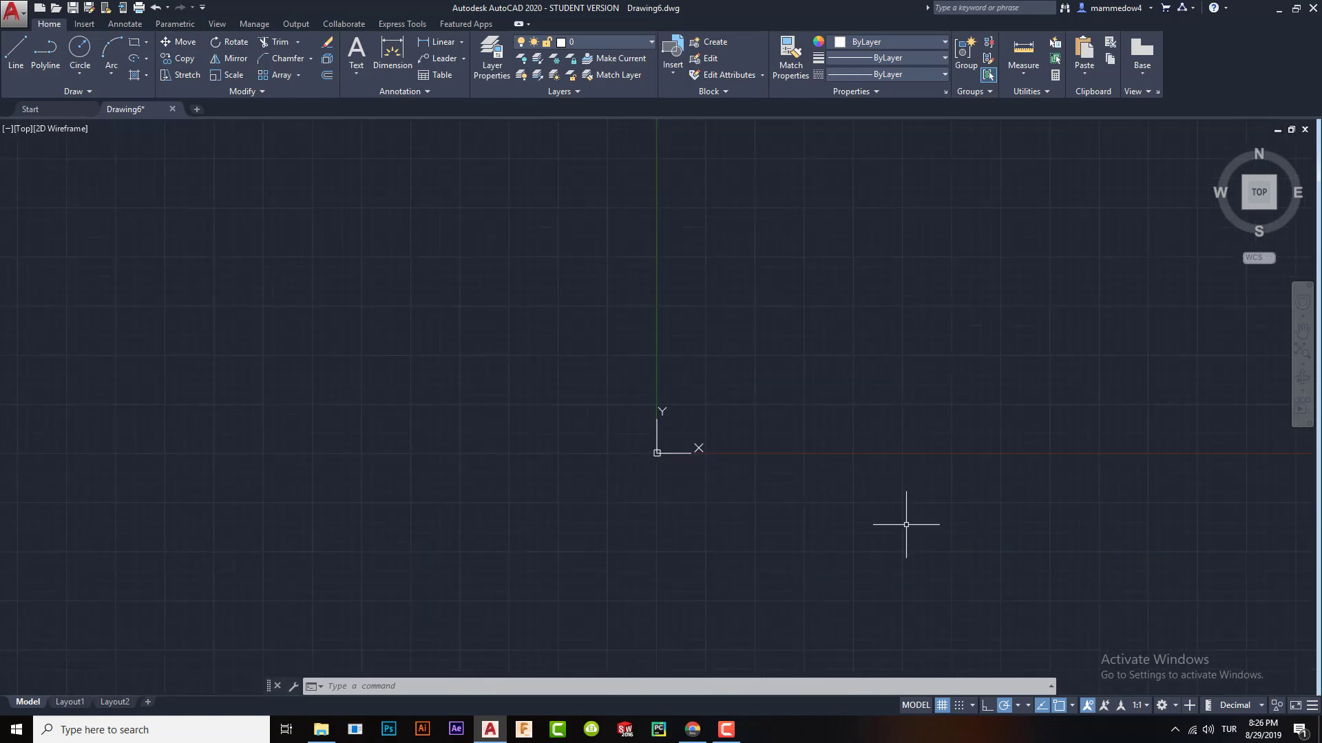